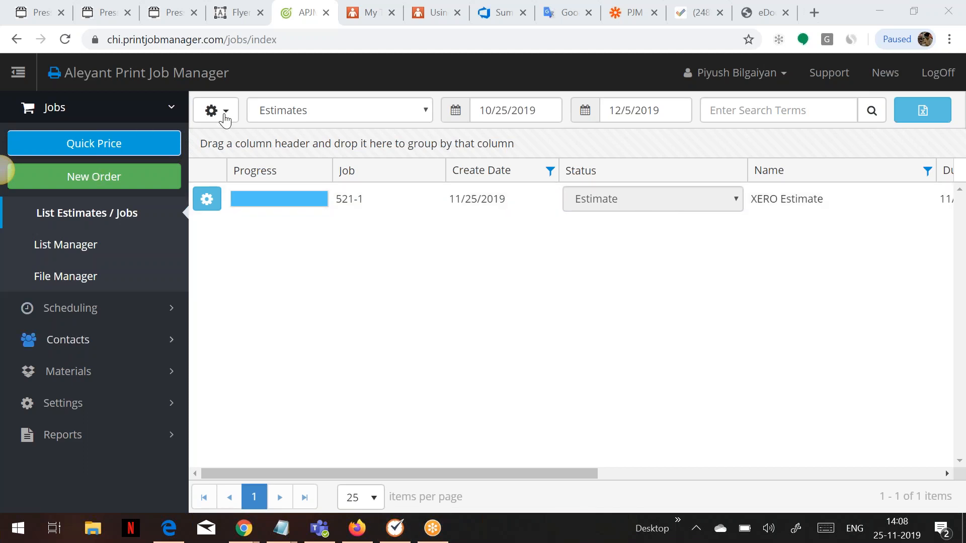
- Open the Zapier integration's management page from Integration Services and view its login settings, integration key and event list
click(63, 402)
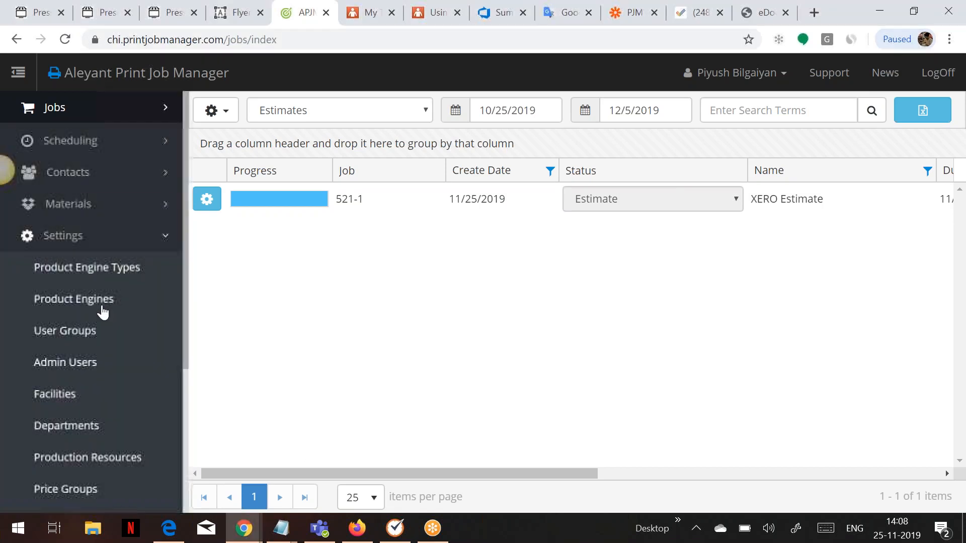
scroll(105, 316, down, 5)
scroll(88, 463, down, 2)
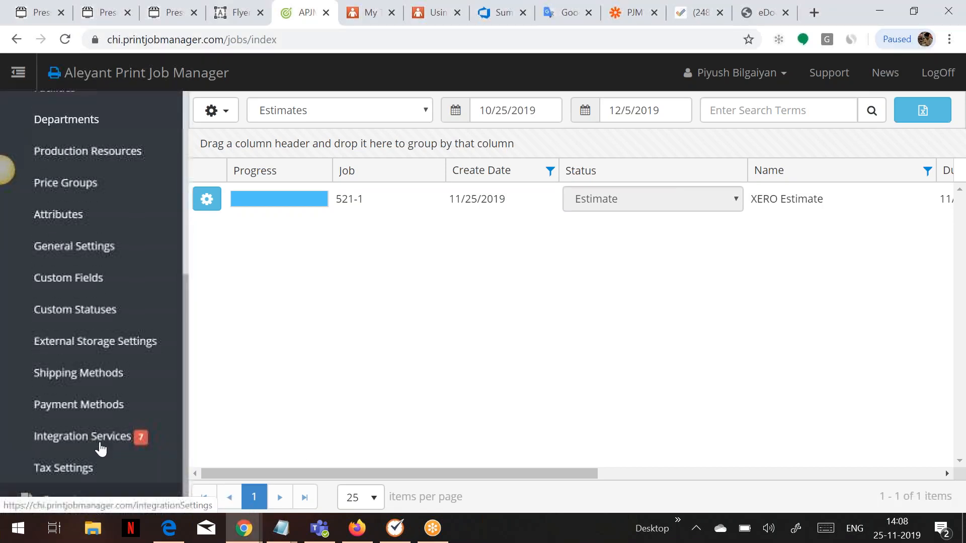
click(111, 437)
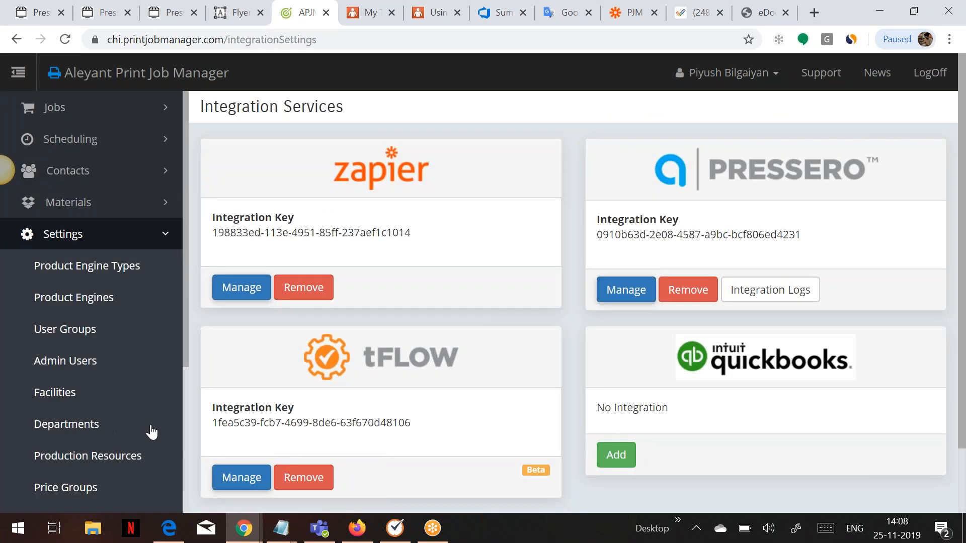
click(248, 297)
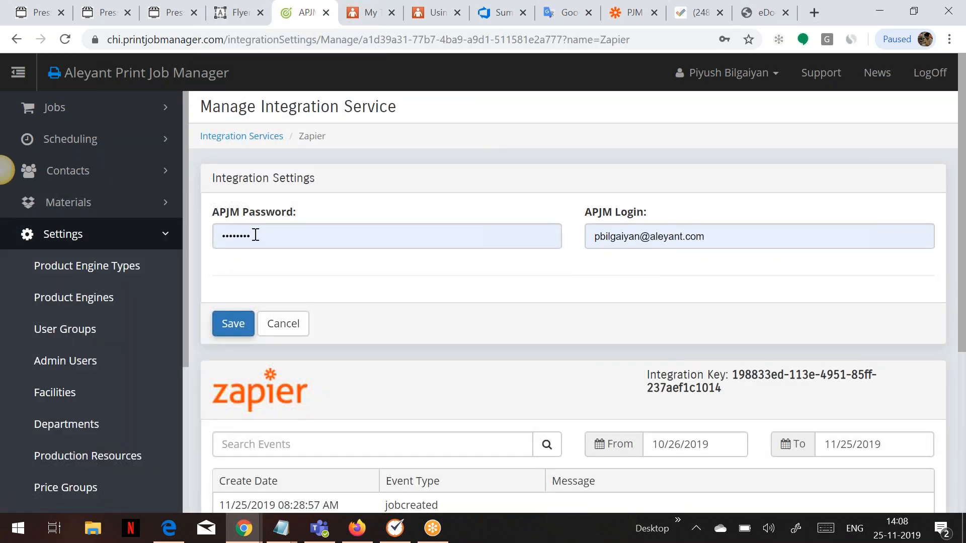
scroll(637, 280, down, 1)
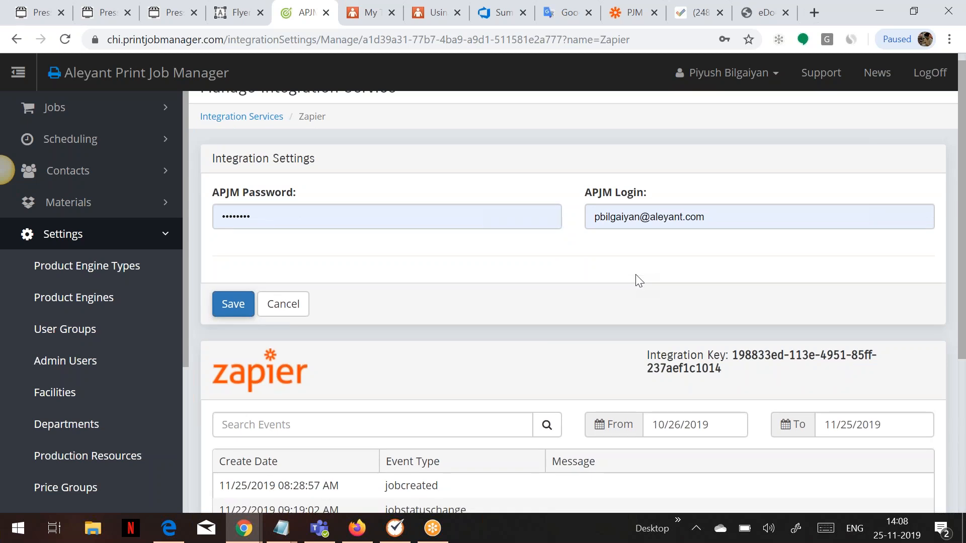
scroll(638, 280, down, 3)
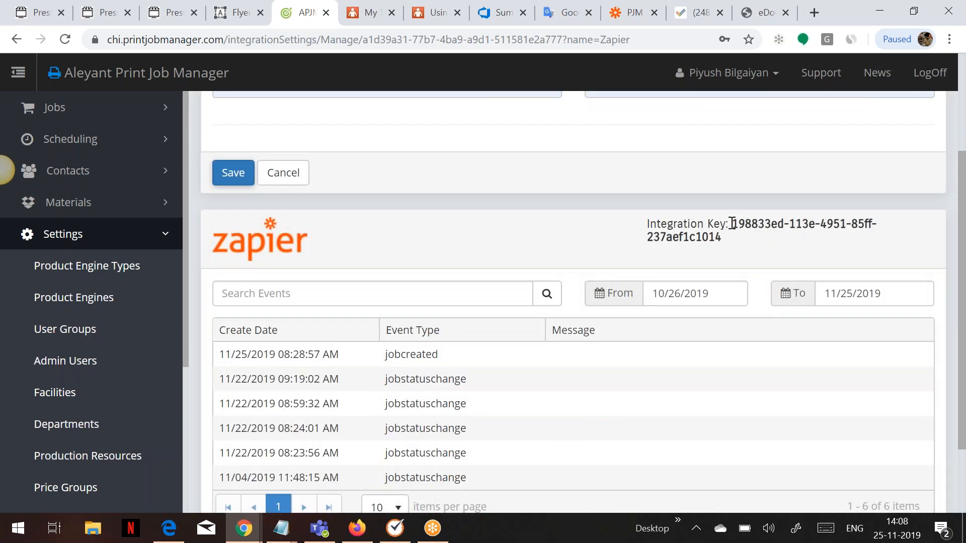
- Switch to Zapier and load its home page at zapier.com
click(631, 13)
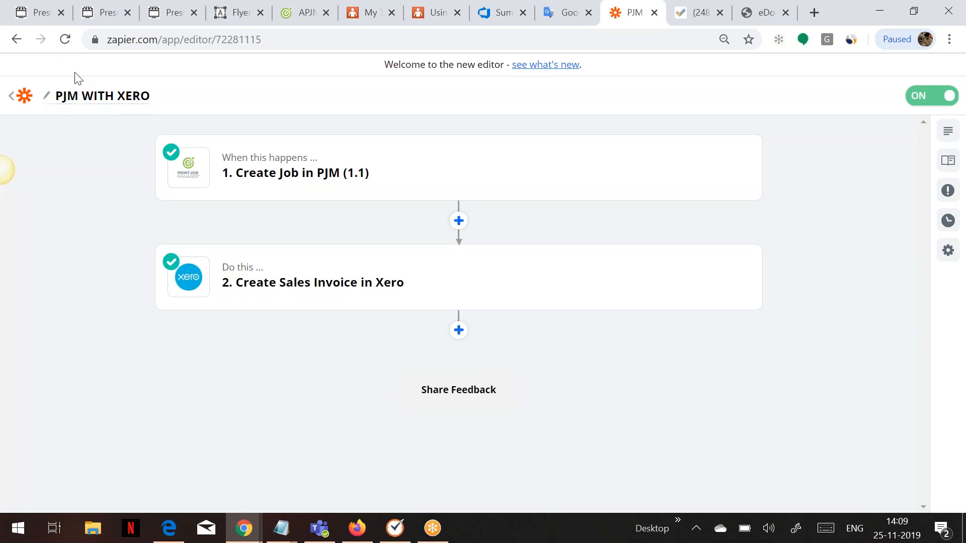
drag(163, 40, 355, 44)
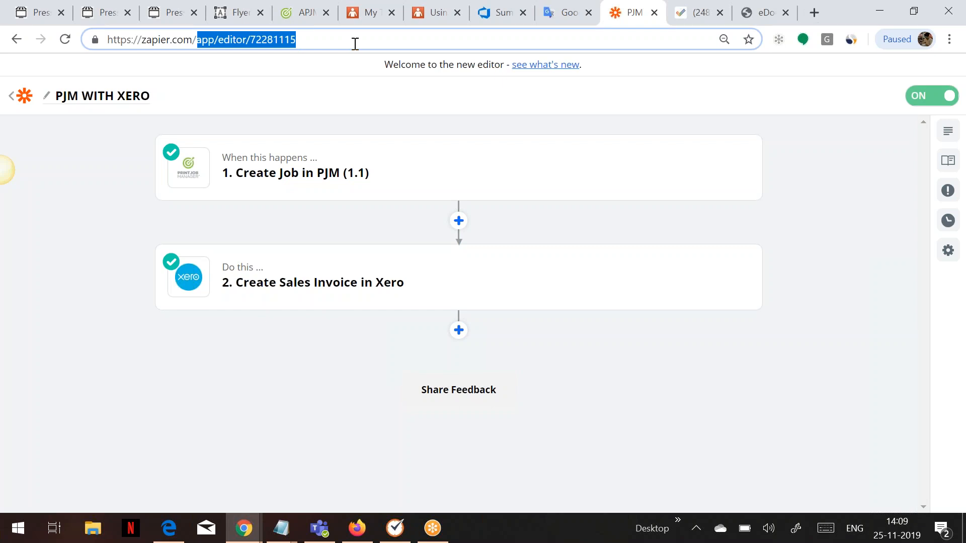
key(BackSpace)
key(Return)
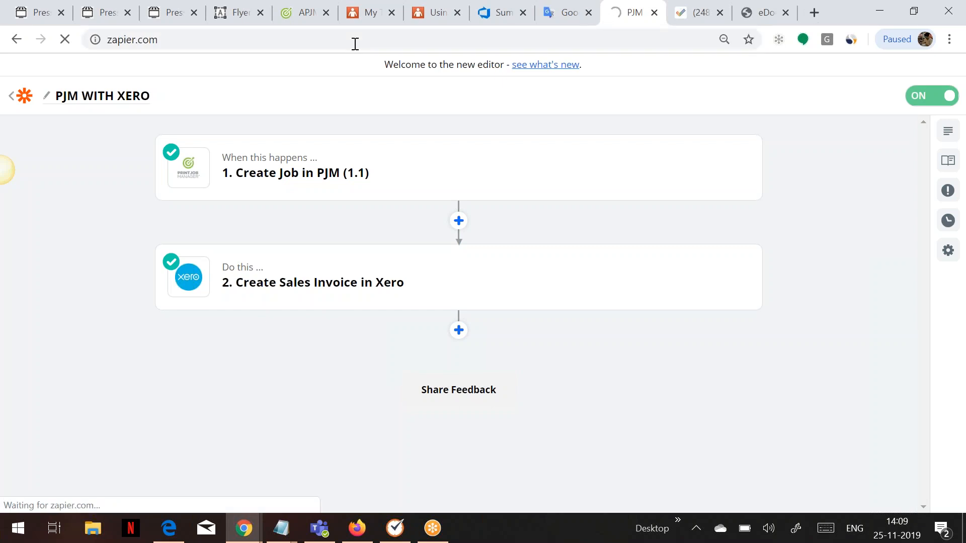
mouse_move(538, 270)
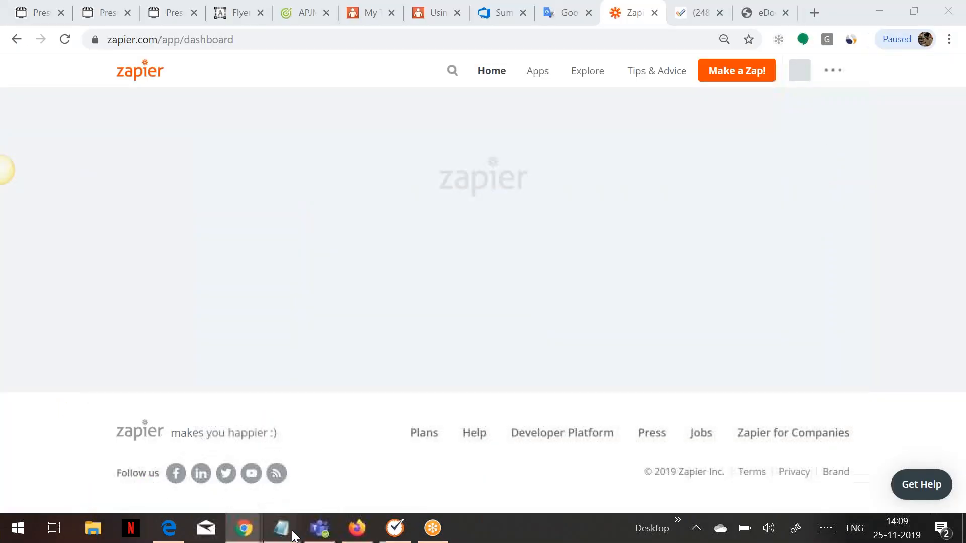
- Switch to the open Notepad notes file and copy the new Zapier invitation link for PJM
mouse_move(281, 528)
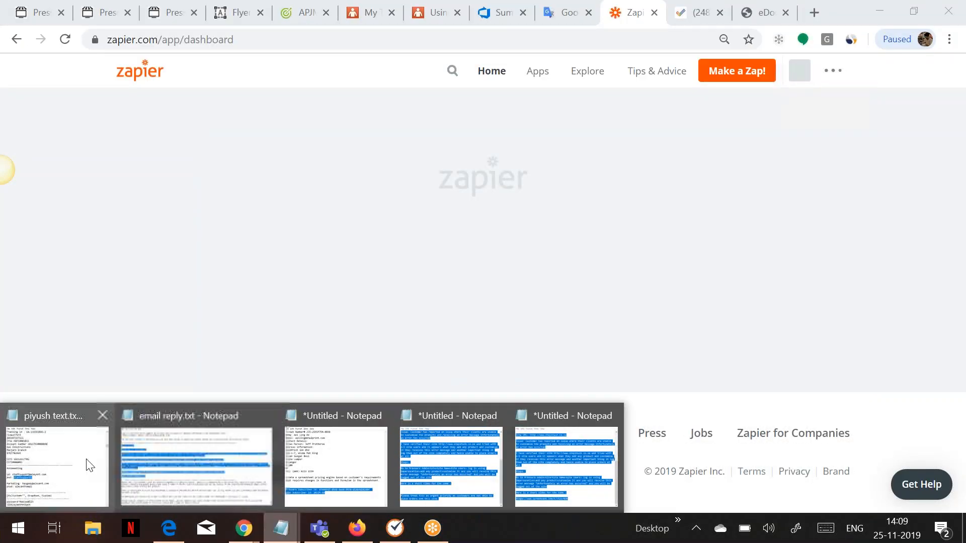
click(89, 461)
scroll(578, 325, down, 7)
scroll(587, 330, up, 20)
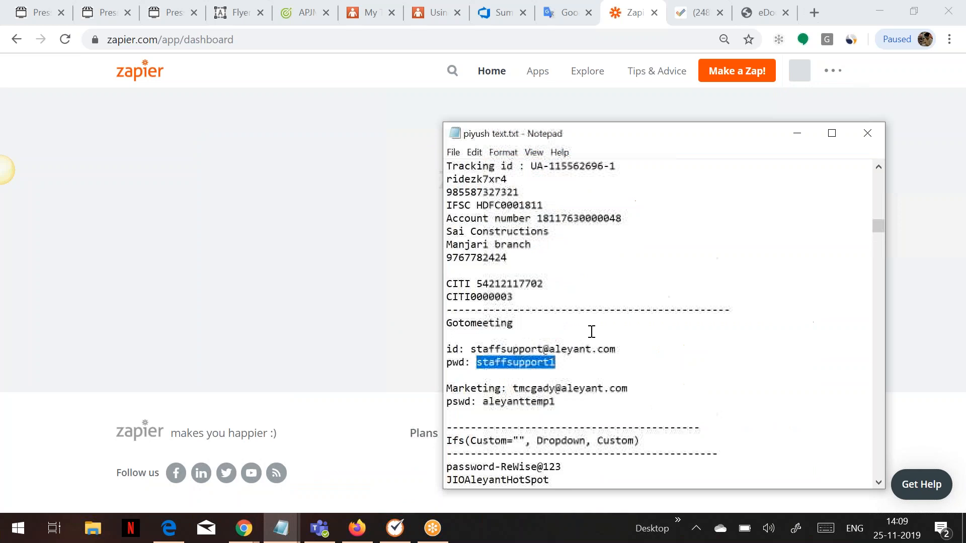
scroll(599, 331, down, 2)
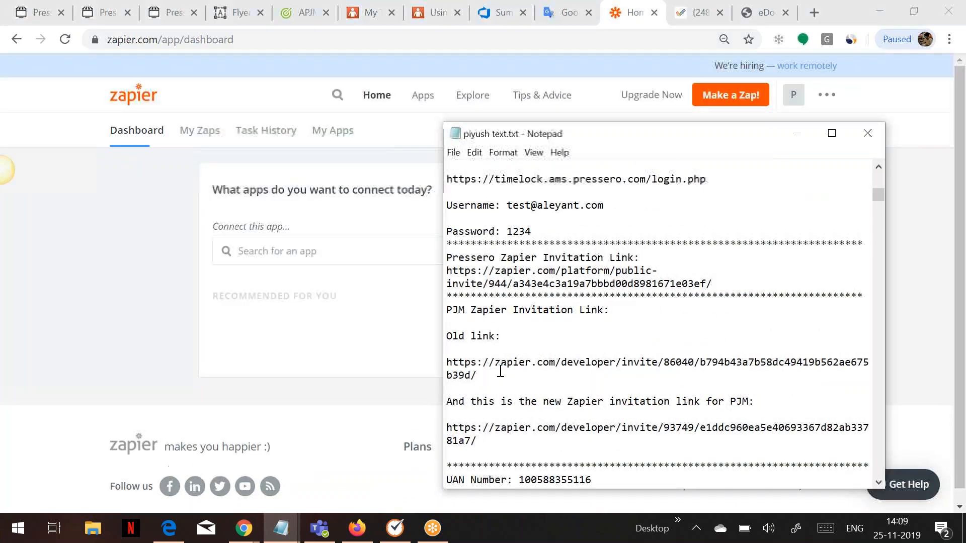
scroll(506, 409, down, 1)
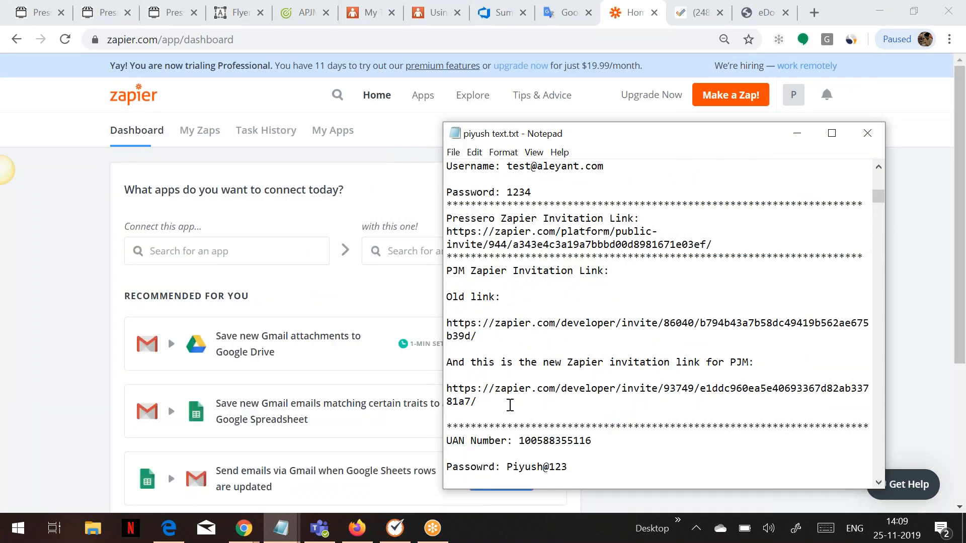
drag(487, 401, 424, 385)
key(ctrl+c)
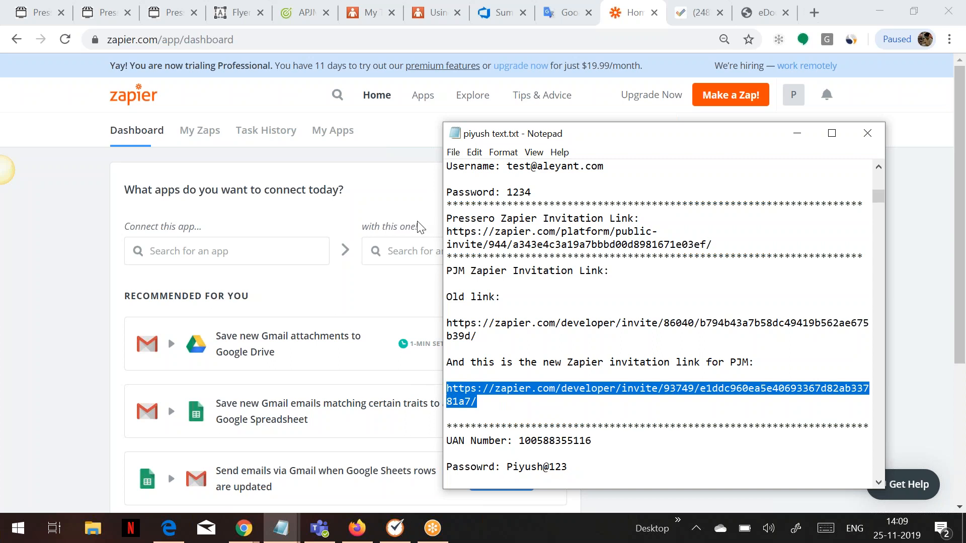
- Switch back to the browser and open the copied PJM invitation link in the Zapier page
click(367, 44)
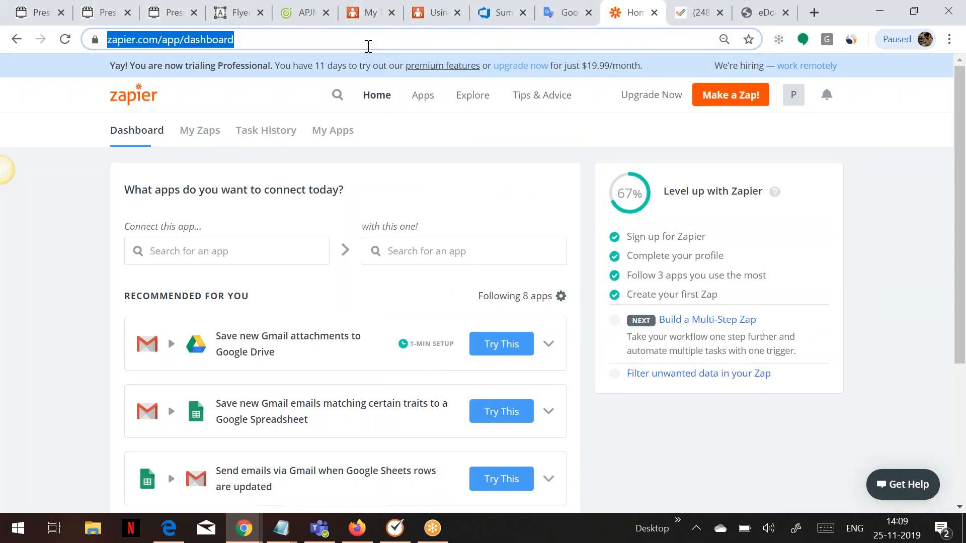
key(ctrl+v)
key(Return)
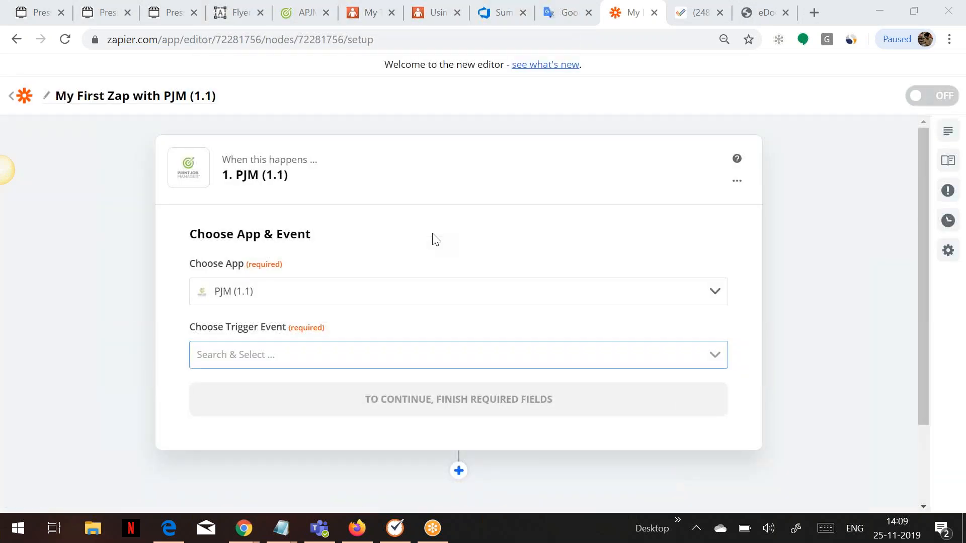
- Rename the new Zap as "PJM with XERO"
click(159, 99)
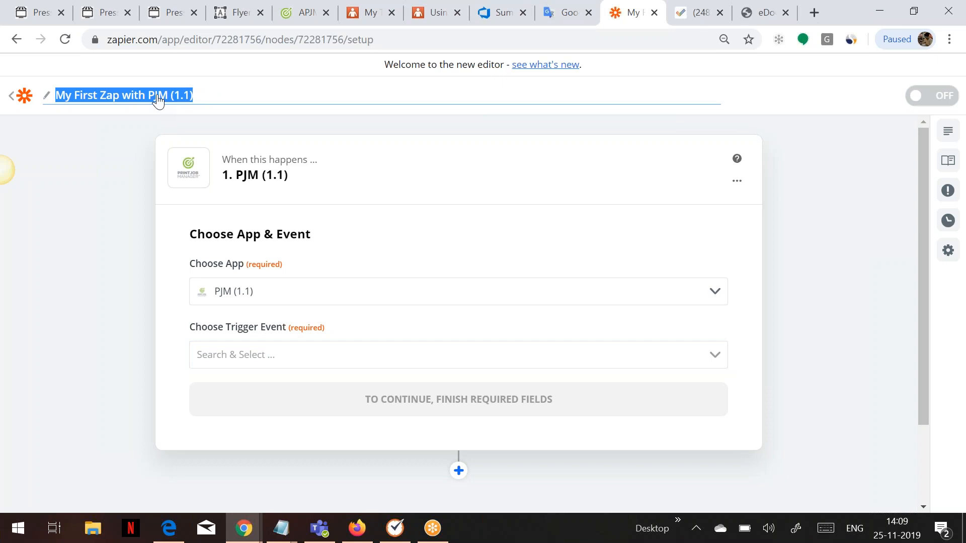
text(PJM)
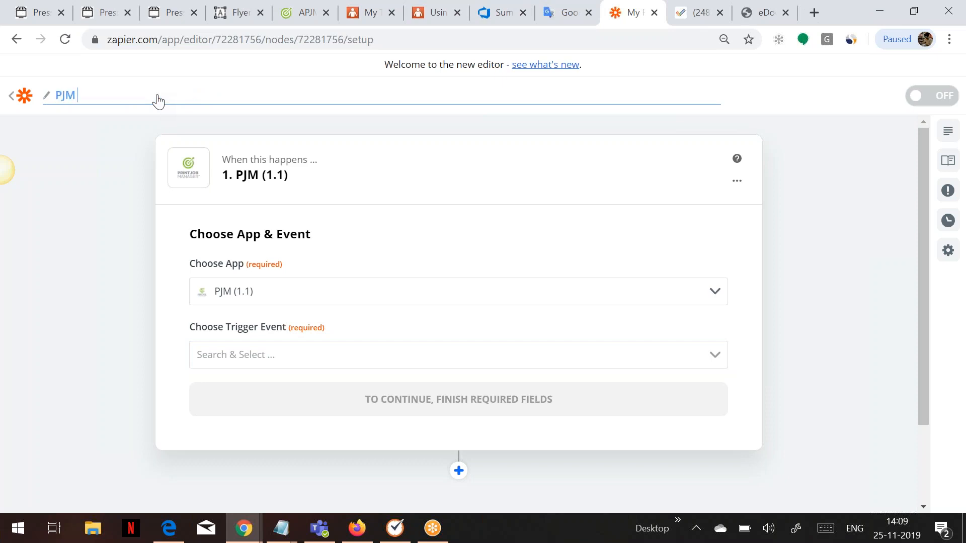
text( with XERO)
- Set the PJM (1.1) trigger event to Create Job and continue to account selection
click(704, 357)
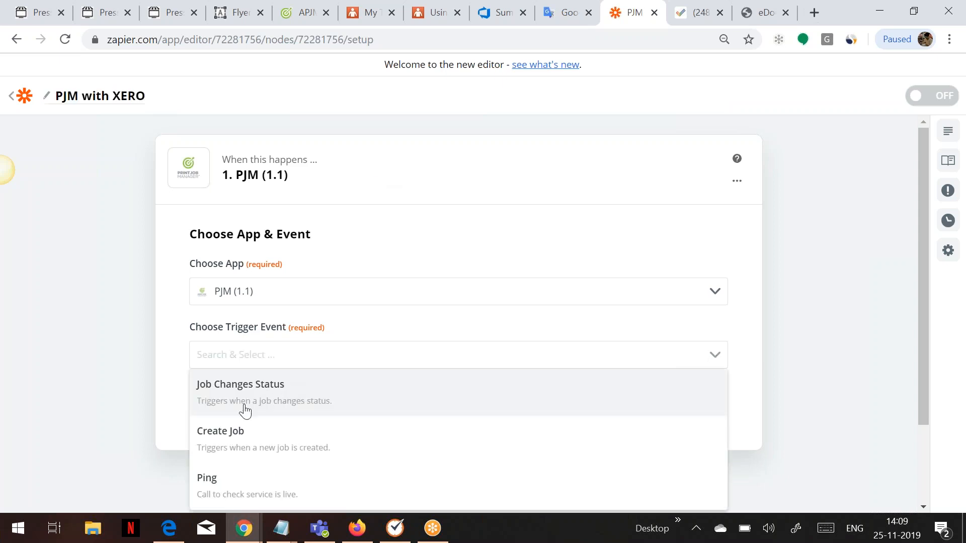
click(250, 442)
scroll(382, 333, down, 2)
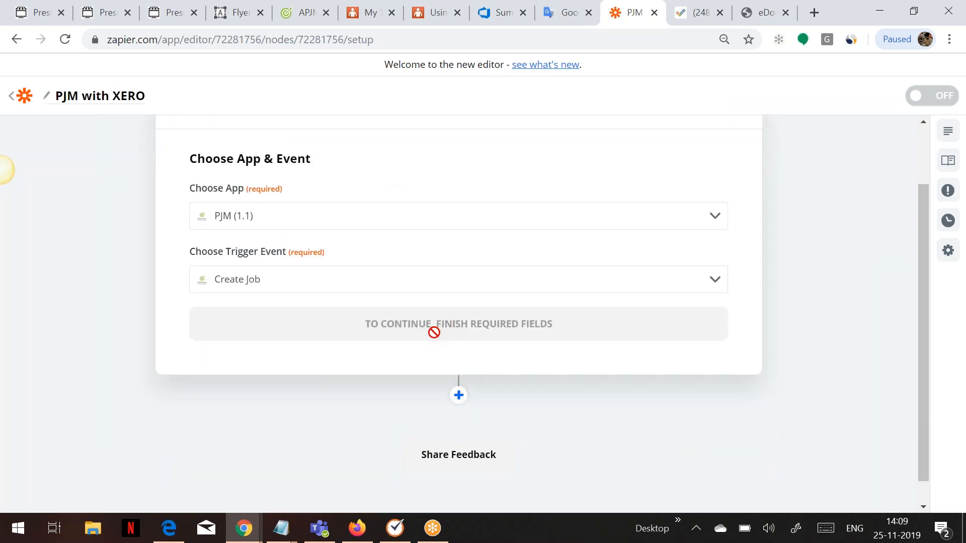
click(434, 328)
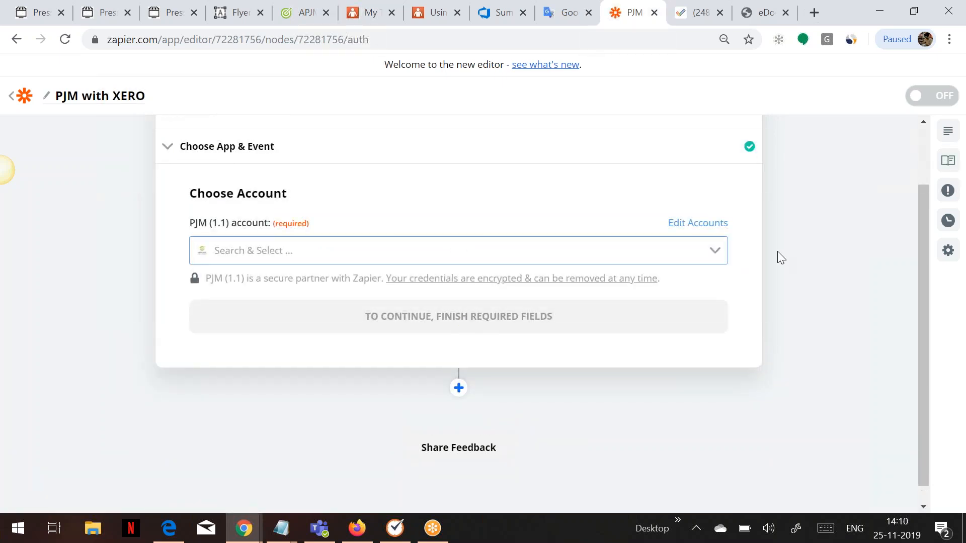
- Select the connected Aleyant account for the PJM (1.1) trigger and run the test that looks for a job
click(715, 251)
click(287, 302)
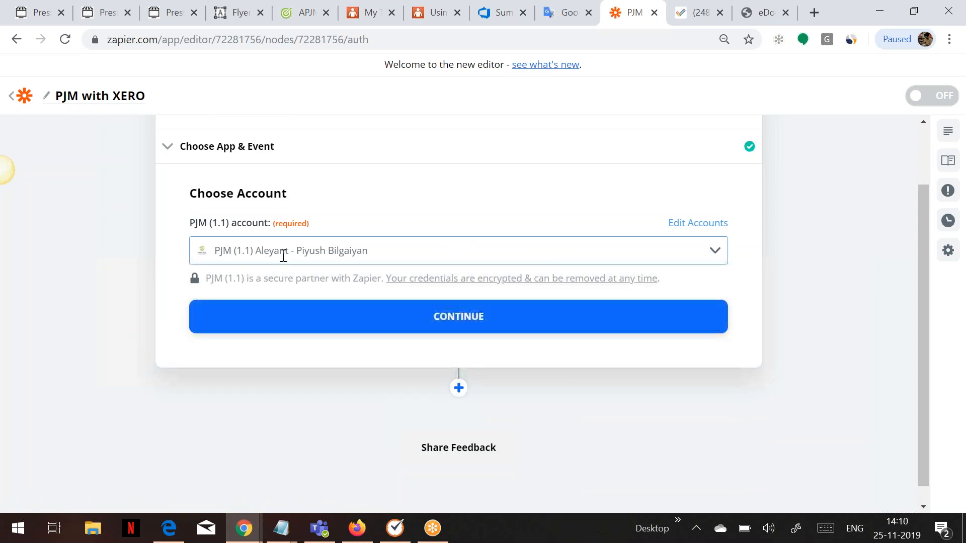
click(380, 316)
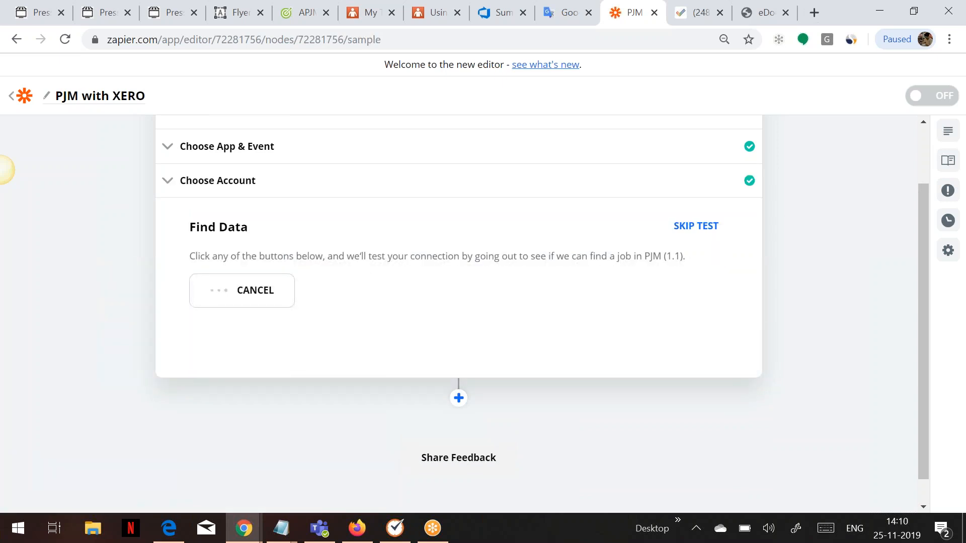
click(584, 290)
scroll(431, 305, up, 1)
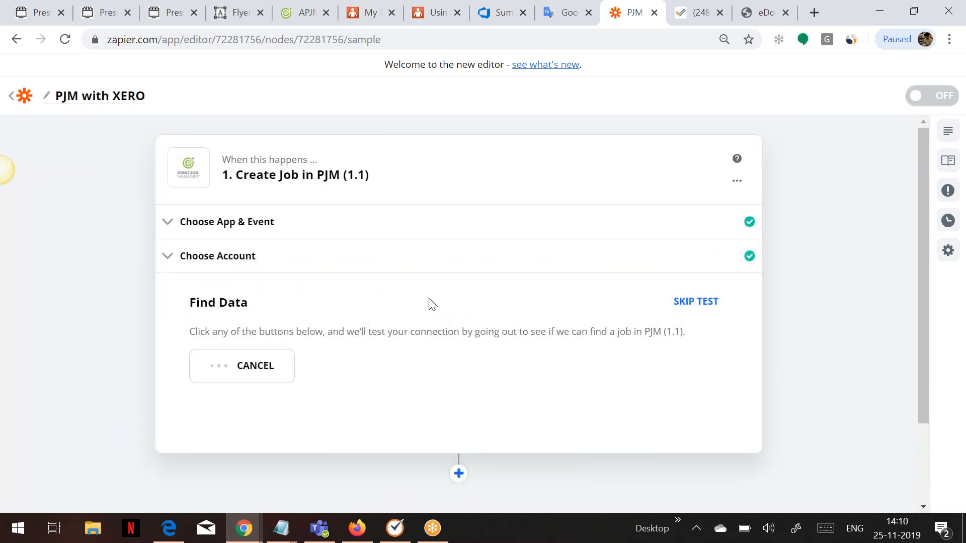
scroll(430, 306, down, 2)
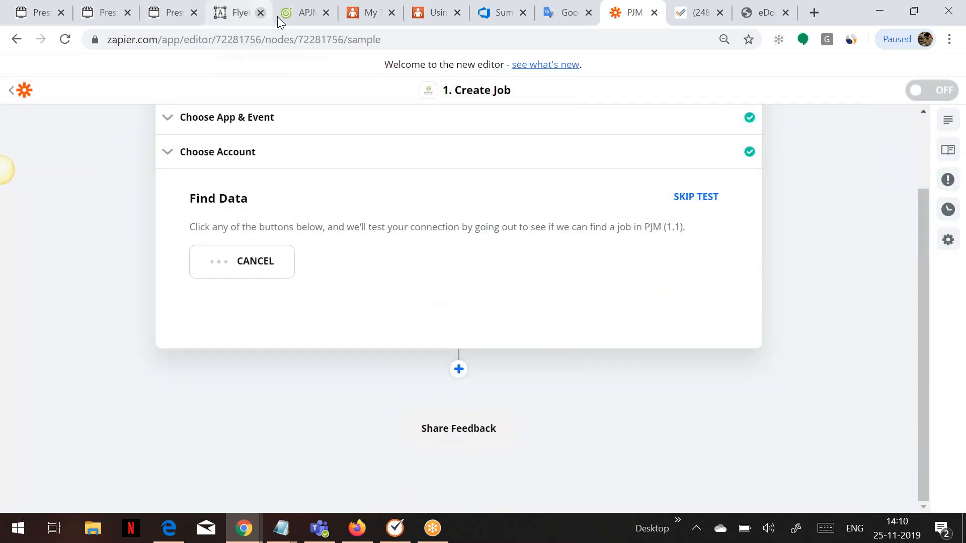
- Switch to Aleyant Print Job Manager and open its Jobs section
click(282, 19)
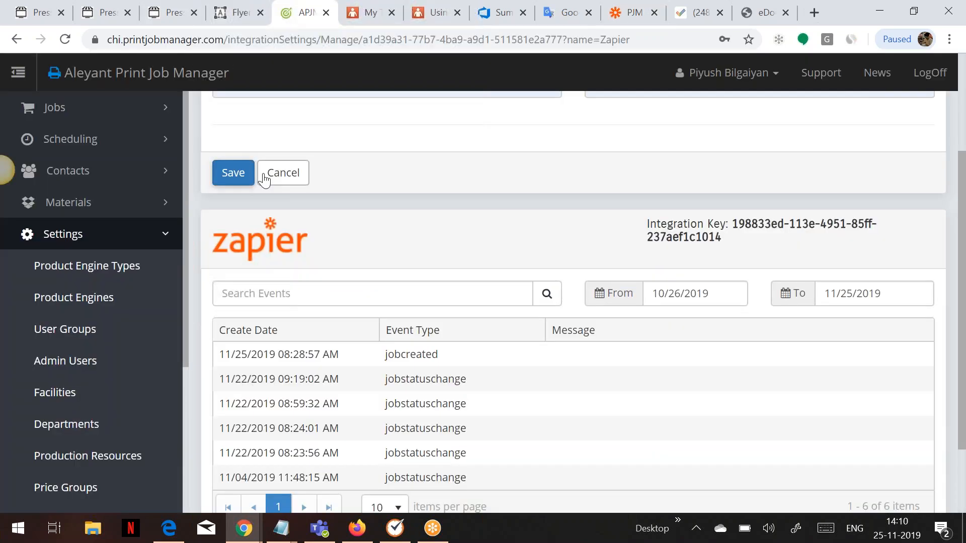
click(75, 108)
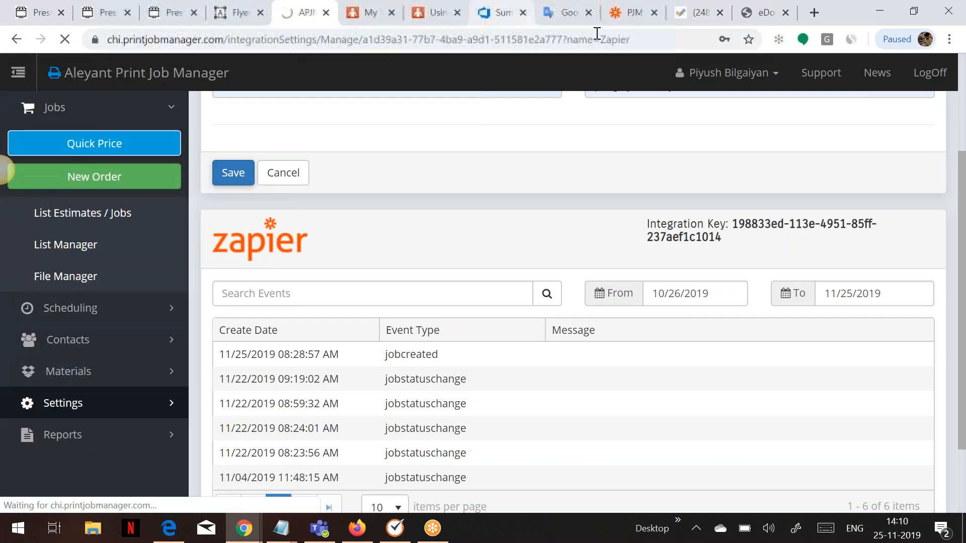
- Return to the Zapier editor and choose Xero as the app for the action step
click(621, 18)
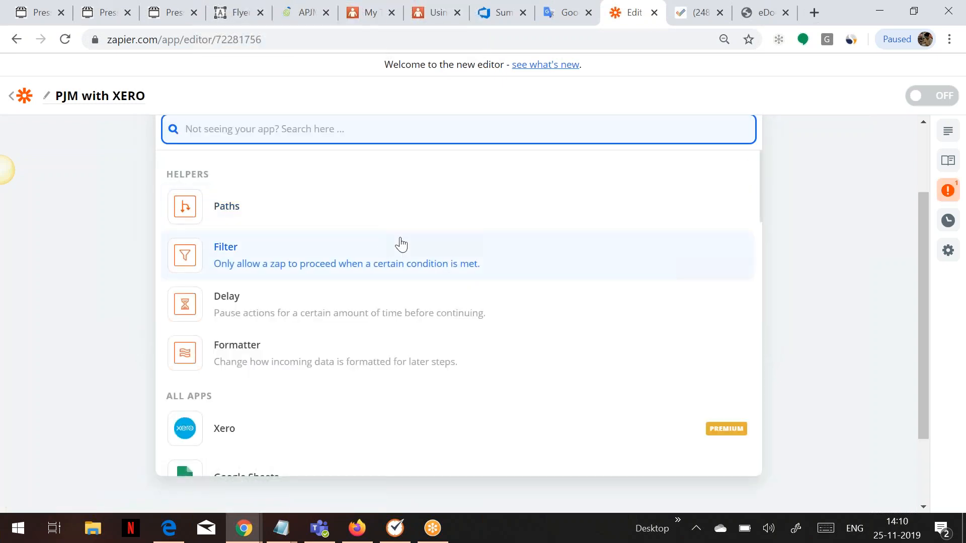
scroll(402, 244, up, 2)
scroll(405, 237, down, 1)
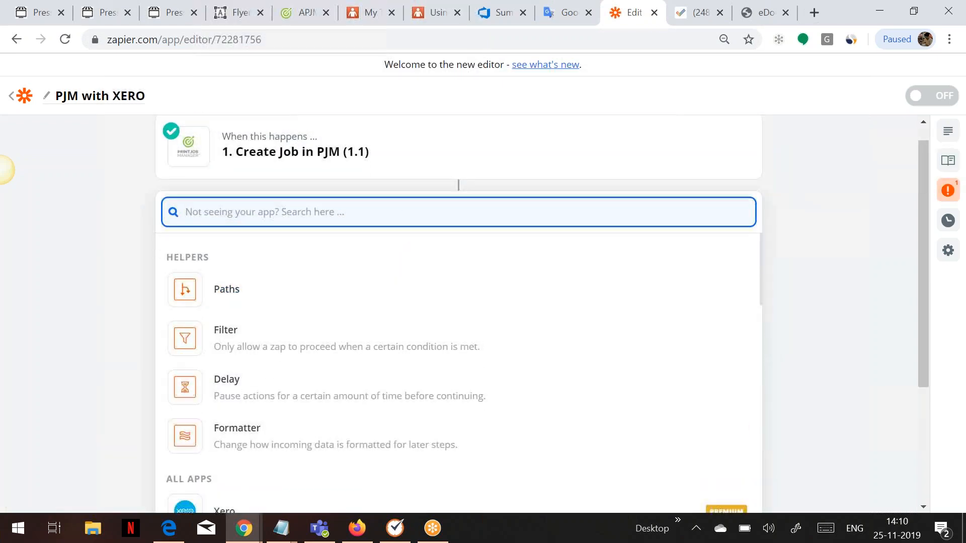
scroll(412, 261, down, 3)
click(302, 317)
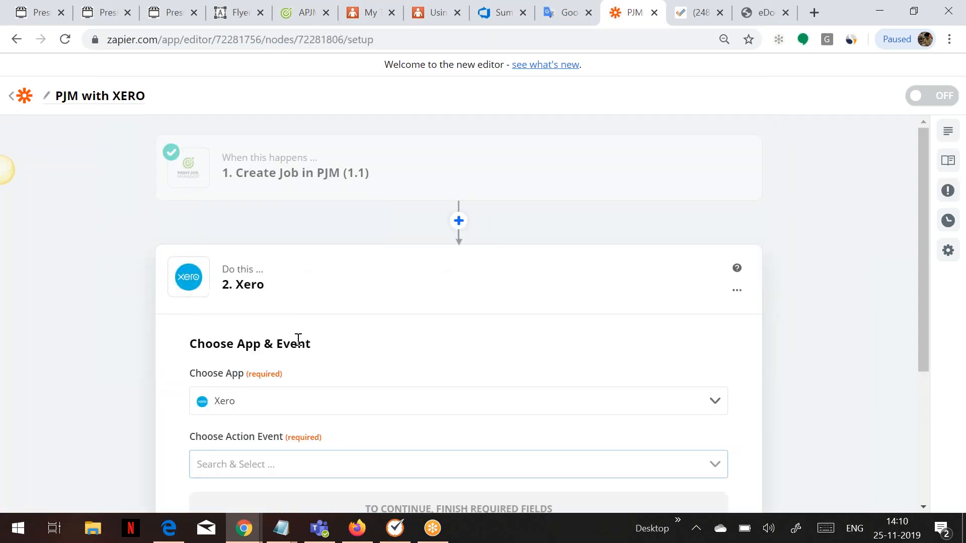
- Set the Xero action event to Create Sales Invoice and continue to account selection
scroll(553, 302, down, 3)
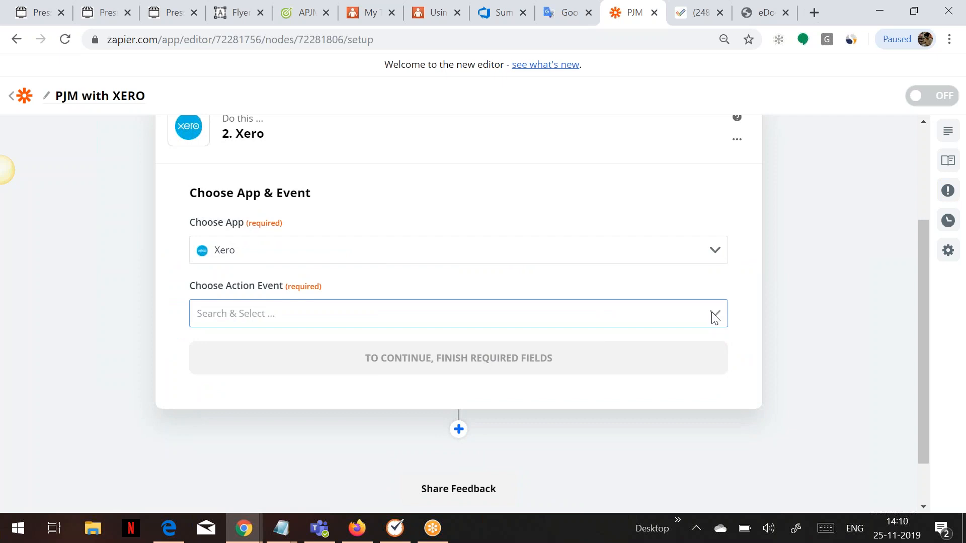
click(633, 318)
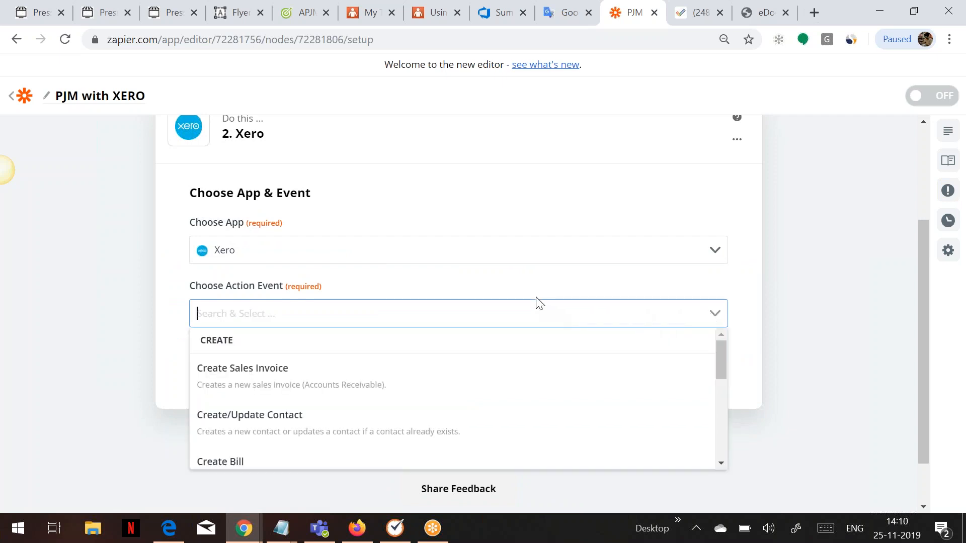
click(296, 380)
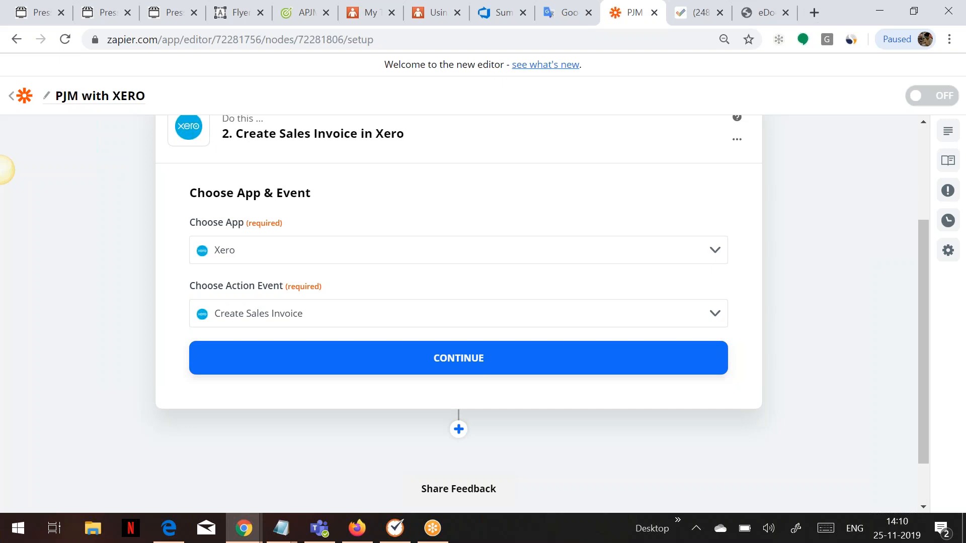
click(319, 357)
scroll(759, 351, down, 1)
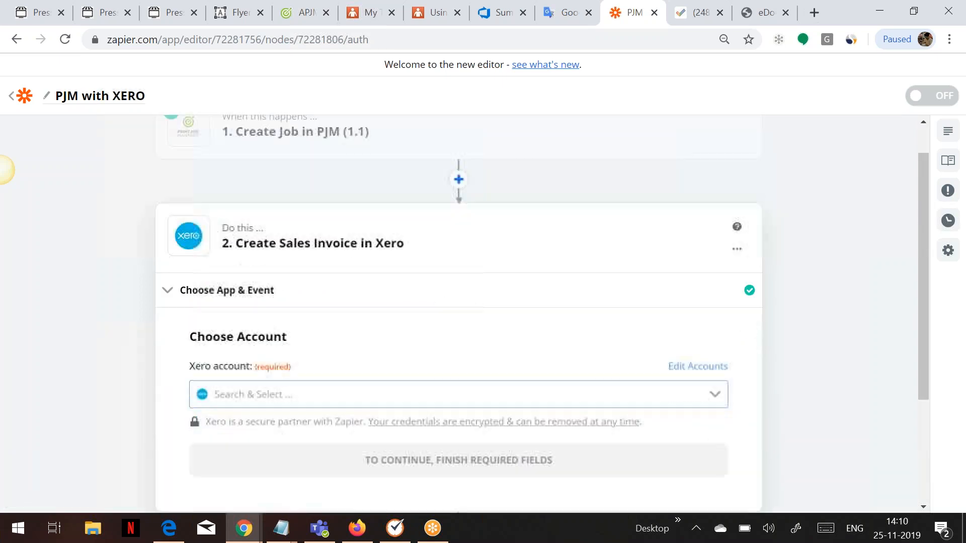
- Select the connected Xero account for the Create Sales Invoice action and continue to its field setup
click(722, 363)
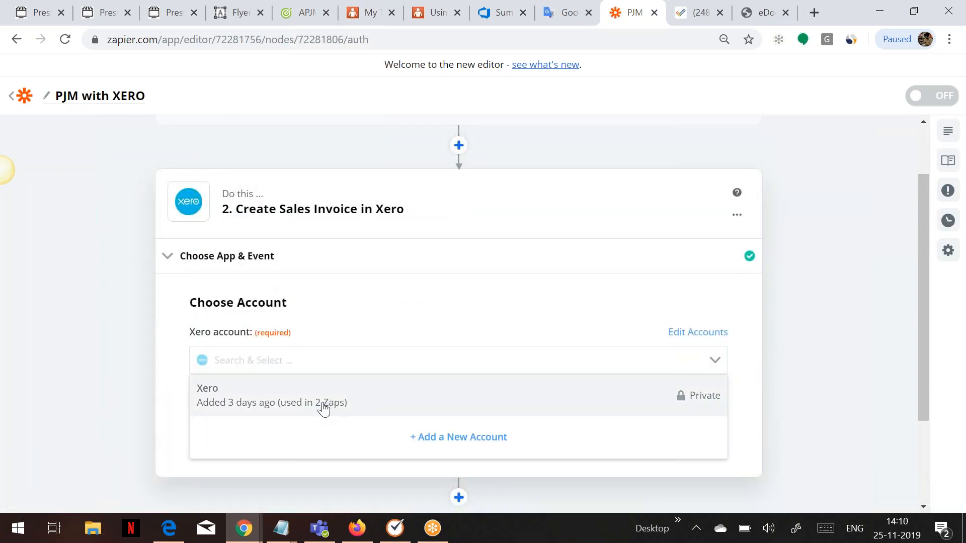
click(326, 405)
click(416, 427)
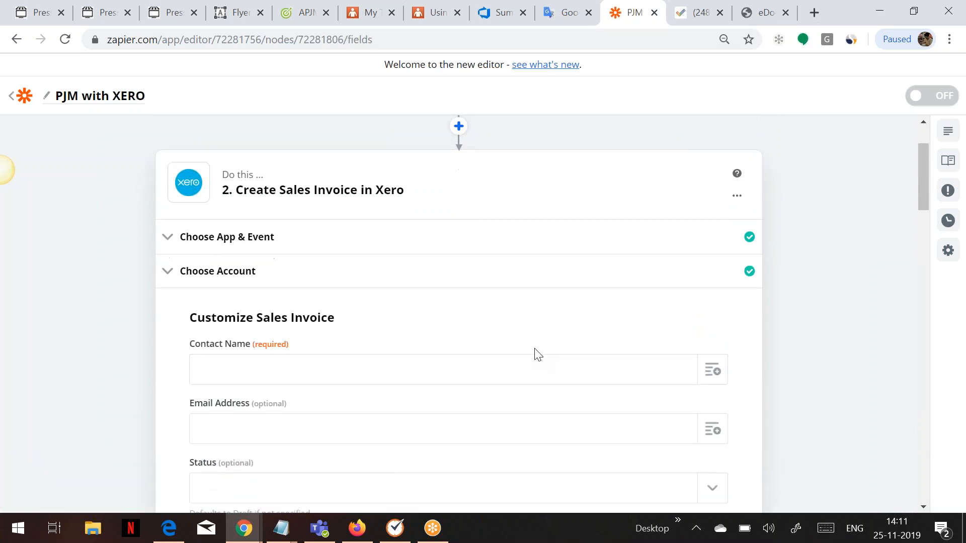
- Map the invoice's Contact Name to the job's Organization Name and Line Quantity to the job's Quantity
click(692, 240)
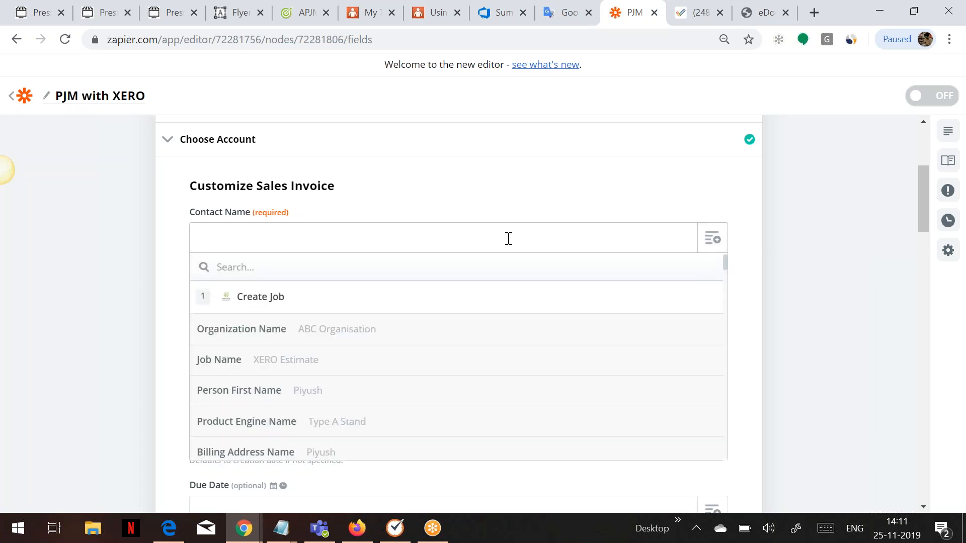
click(389, 328)
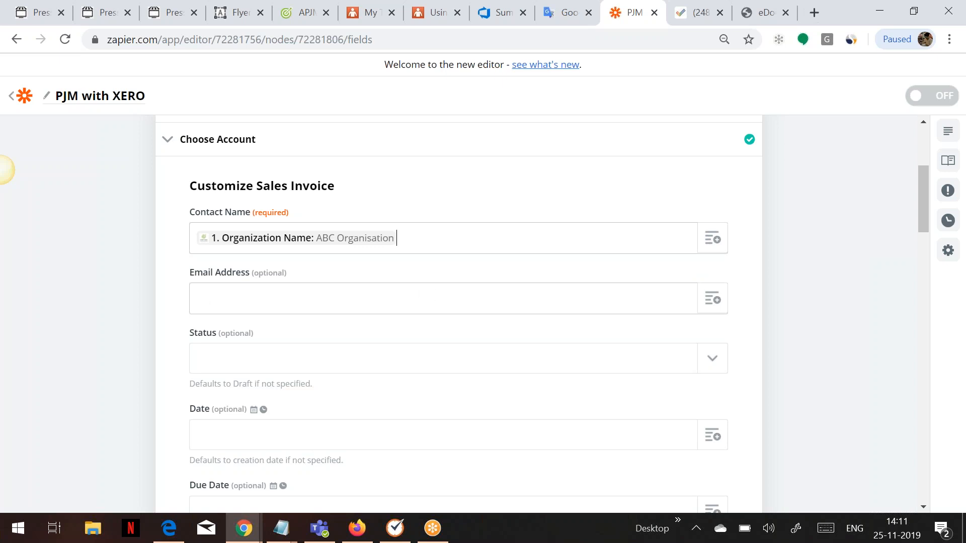
scroll(451, 290, down, 10)
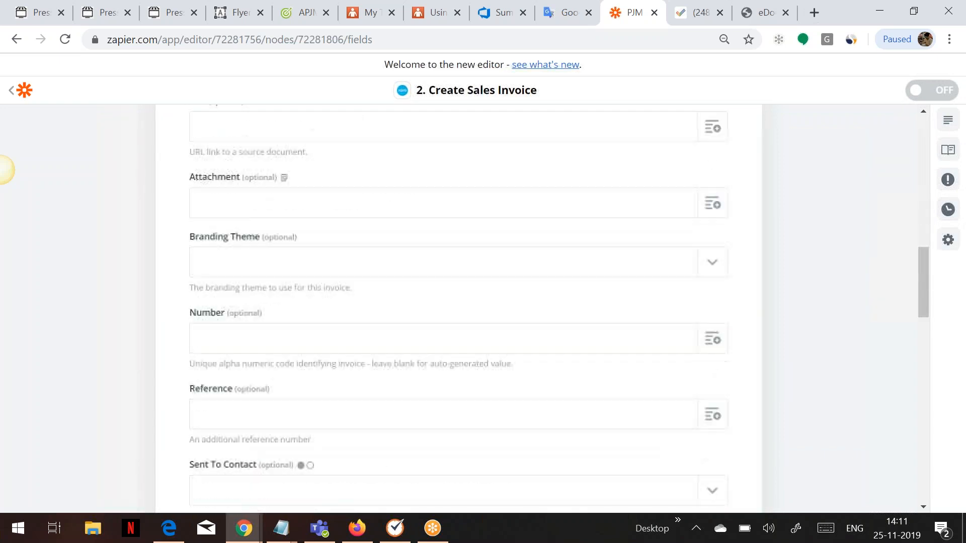
scroll(577, 291, down, 10)
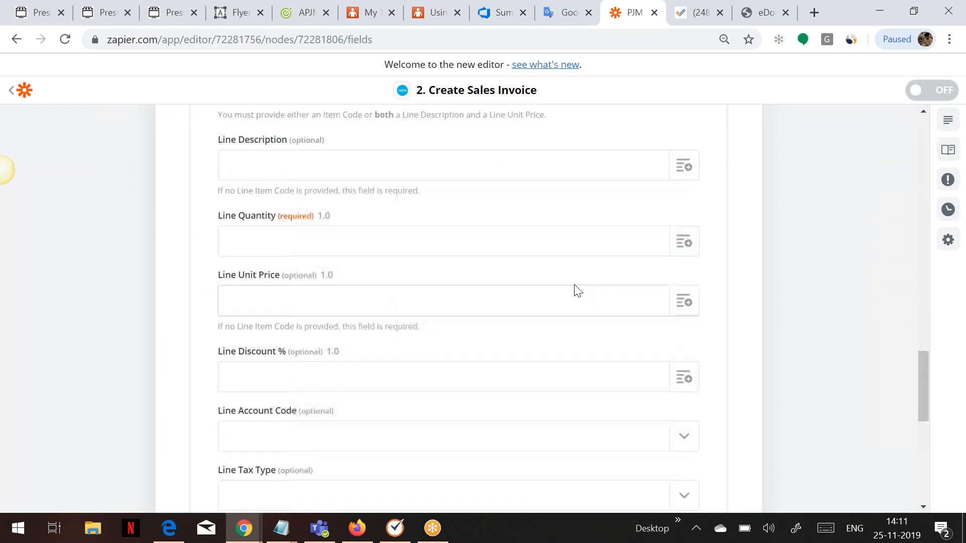
click(674, 249)
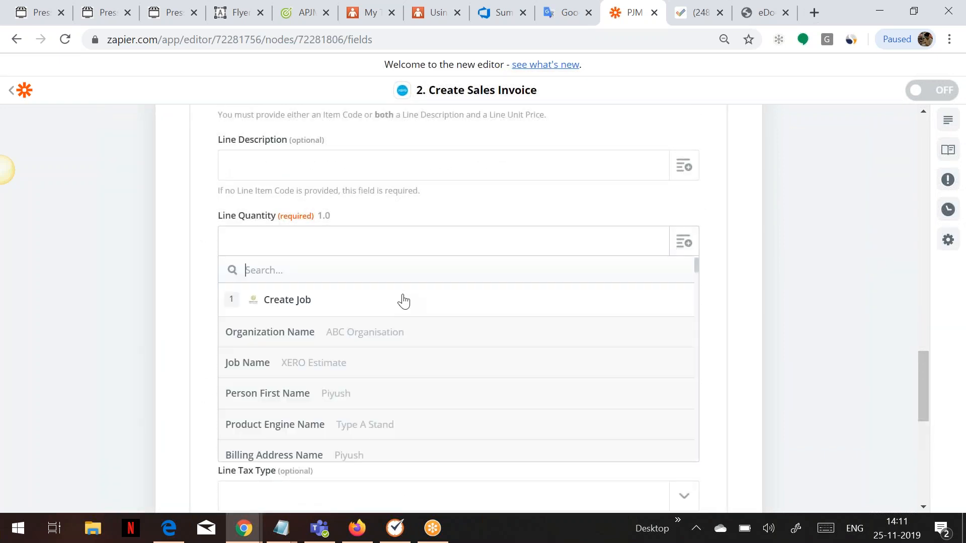
text(qu)
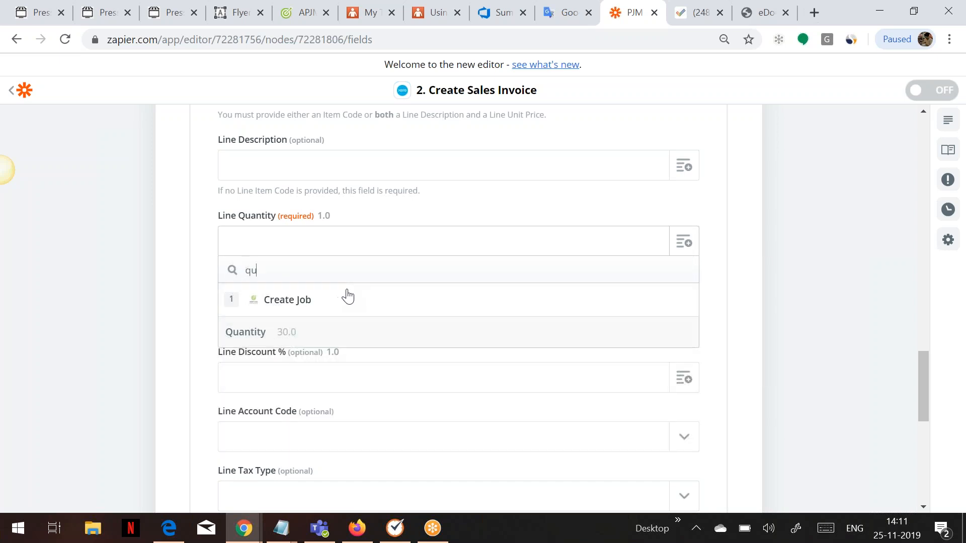
click(424, 334)
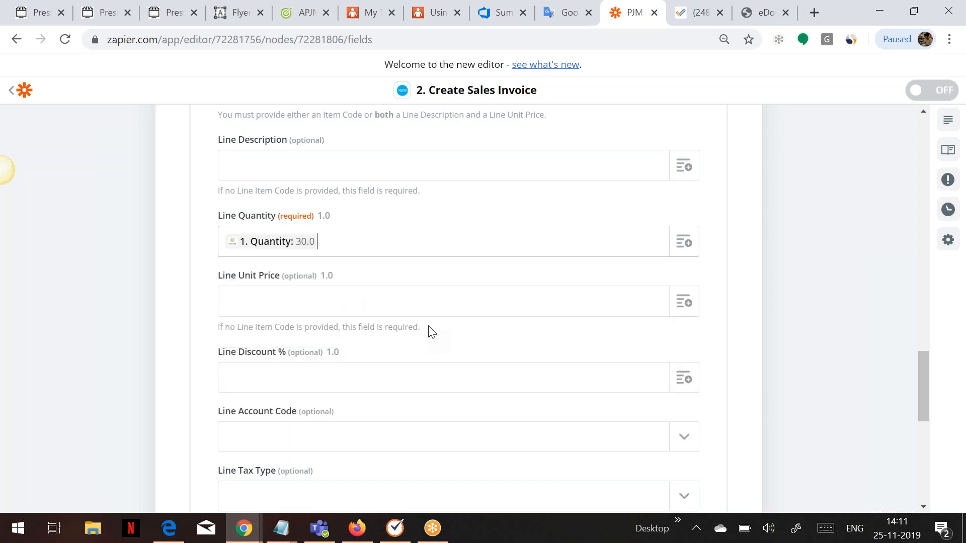
- Map Line Unit Price to the job's Estimate1 Price and continue to the invoice test
click(682, 302)
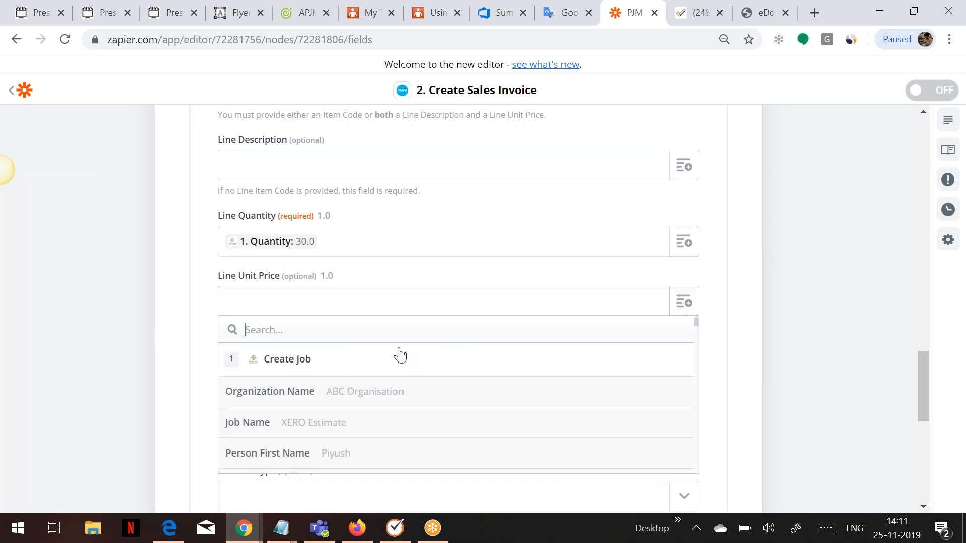
text(price)
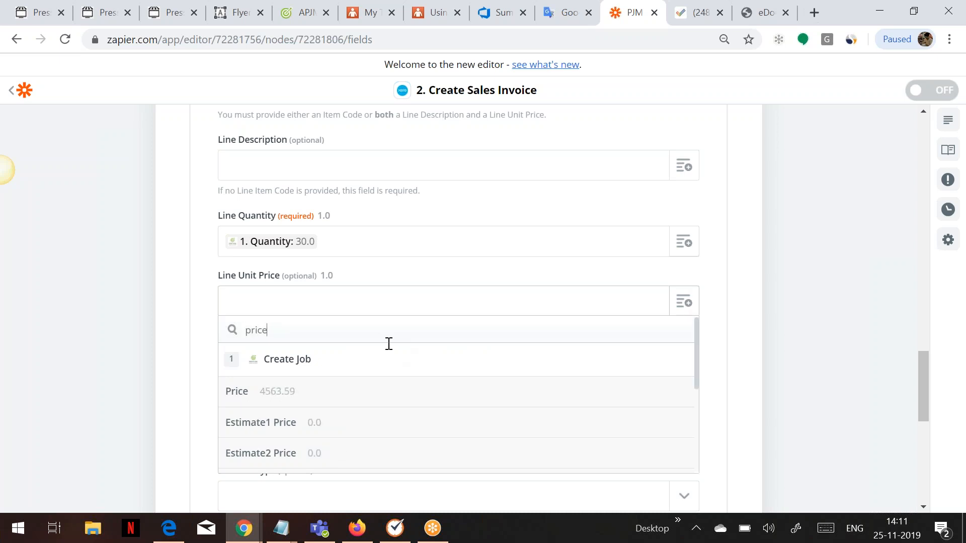
click(347, 431)
scroll(465, 380, down, 6)
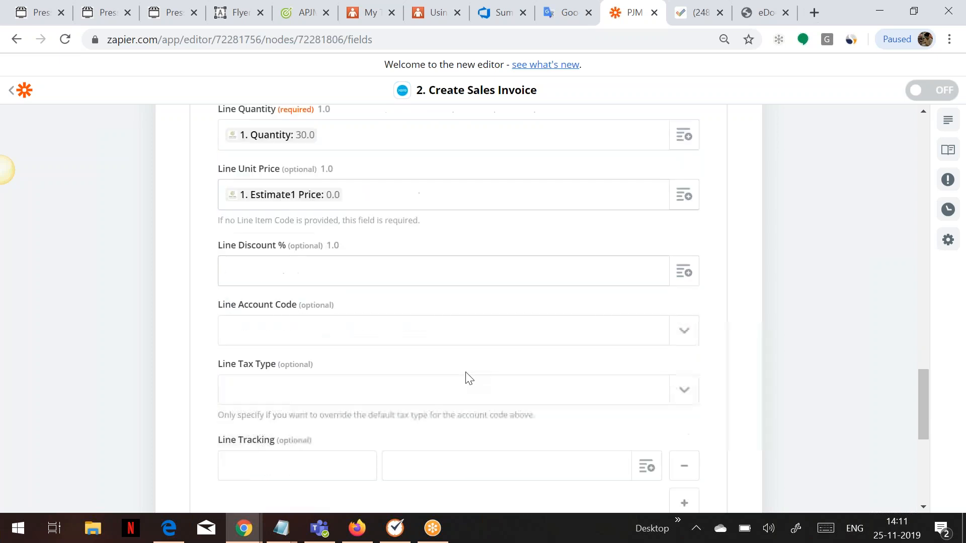
click(490, 322)
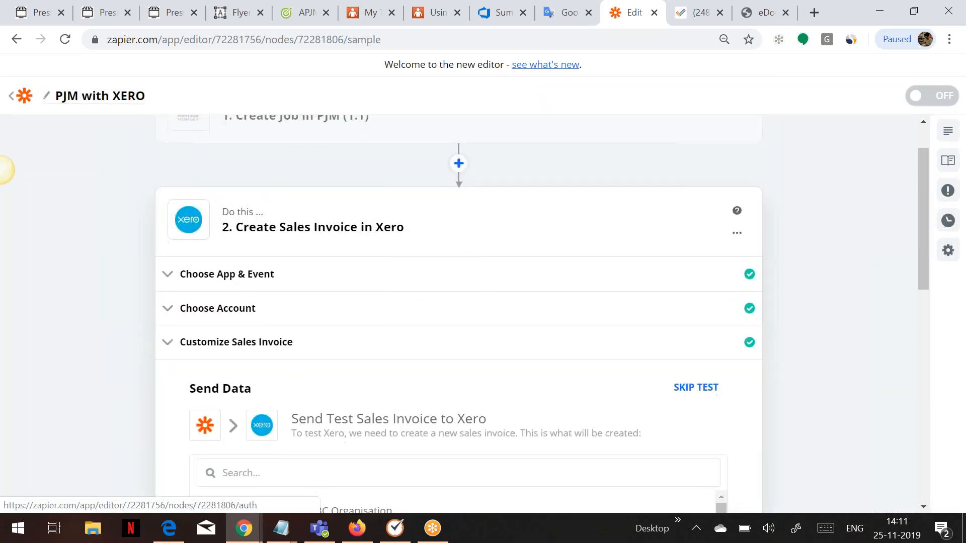
- Send the test sales invoice to Xero and turn on the Zap
scroll(724, 300, down, 10)
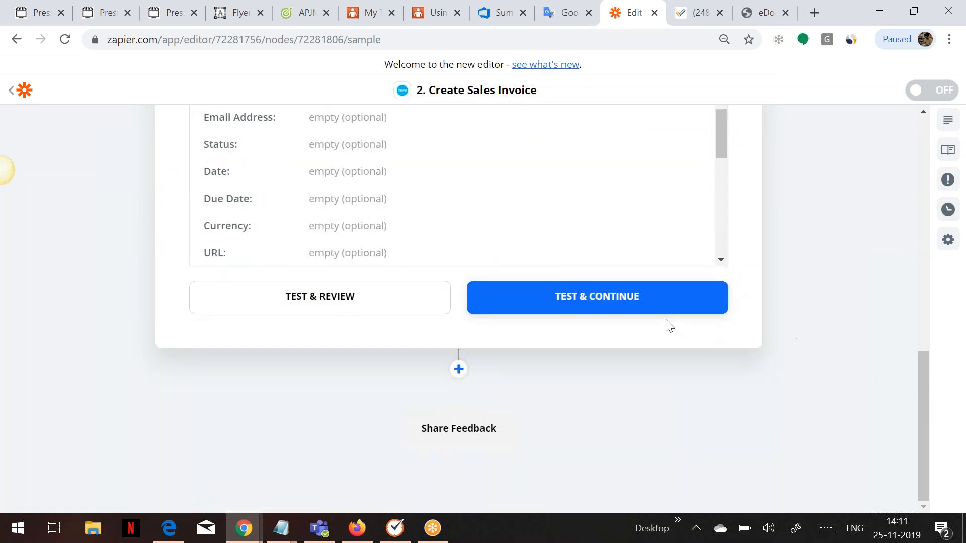
click(647, 302)
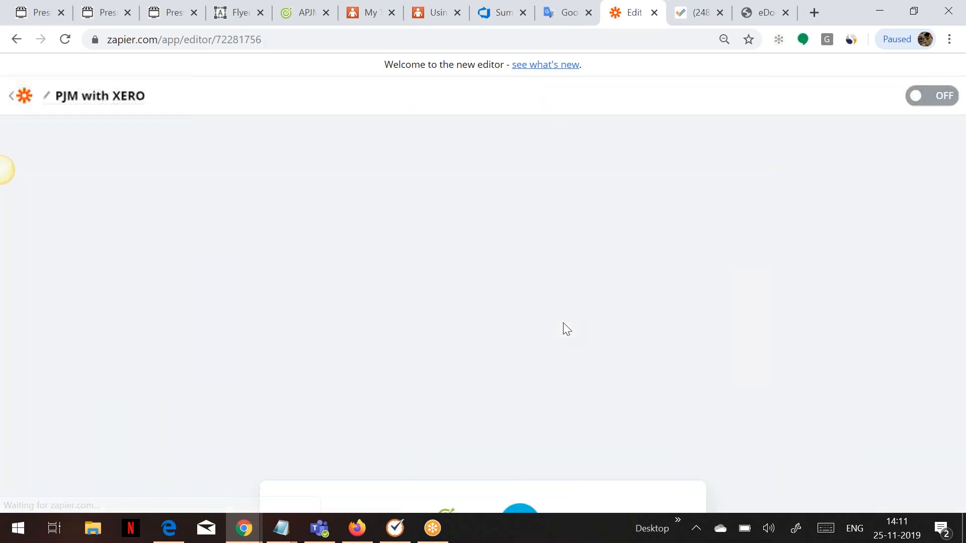
click(505, 316)
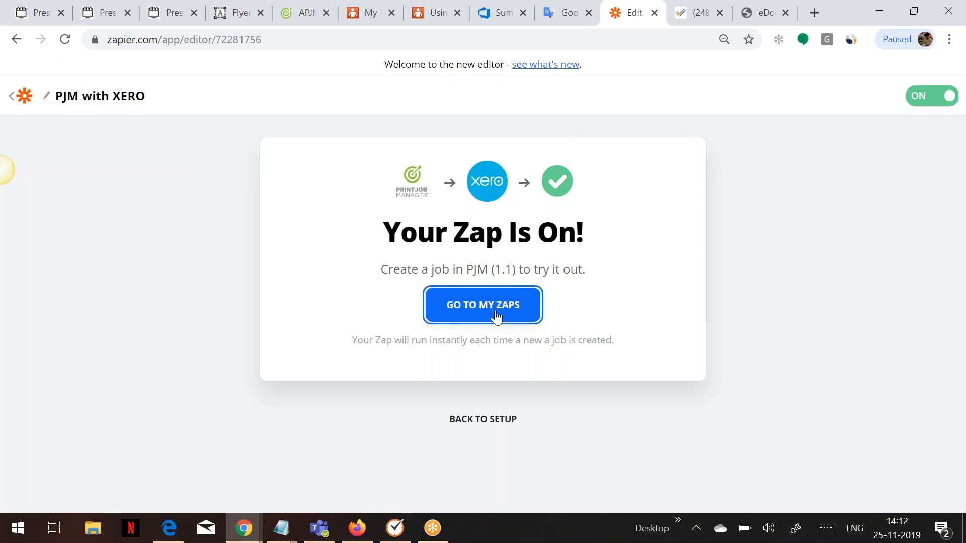
- Switch to Xero in Firefox and refresh the draft invoices to check for the test invoice
click(357, 527)
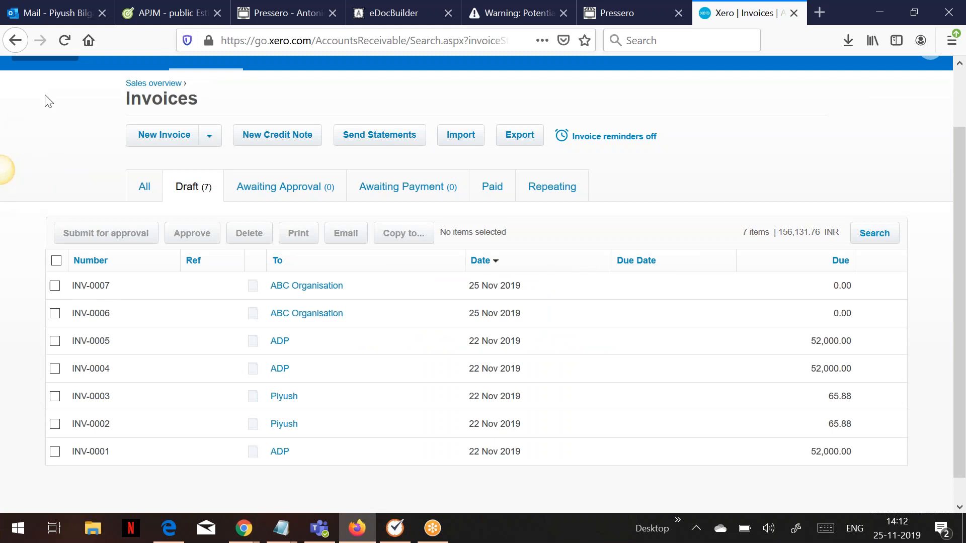
click(207, 190)
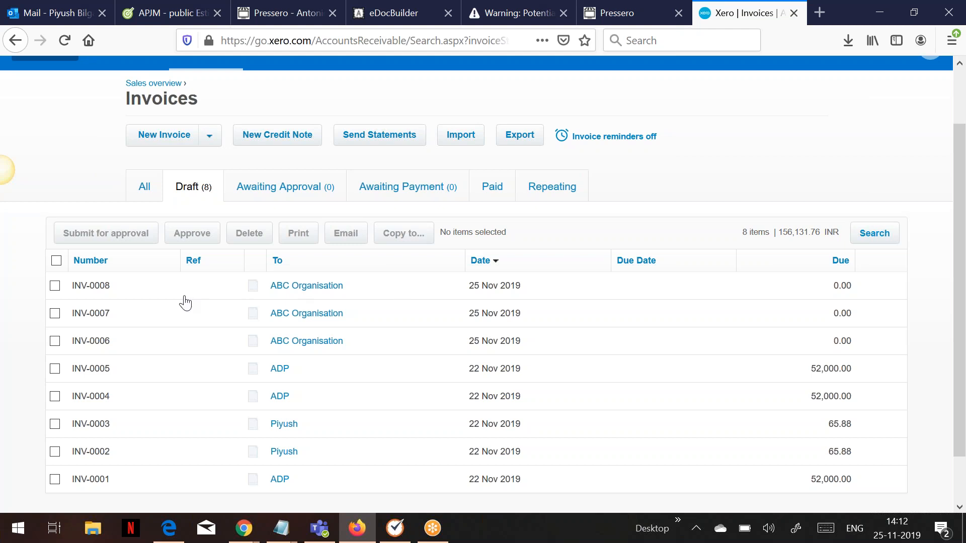
click(877, 13)
- Switch to Print Job Manager, start a new order for ABC Organisation and select the contact person
click(285, 20)
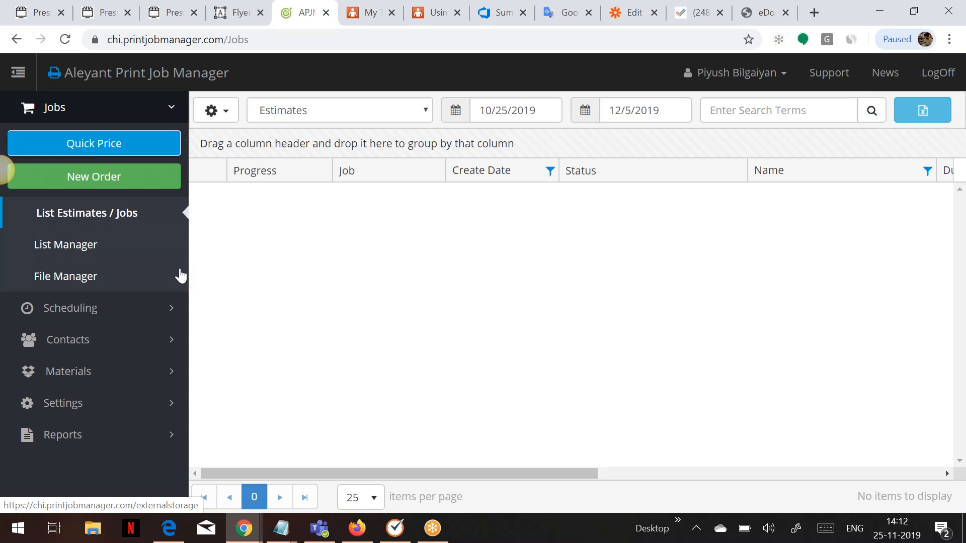
click(95, 186)
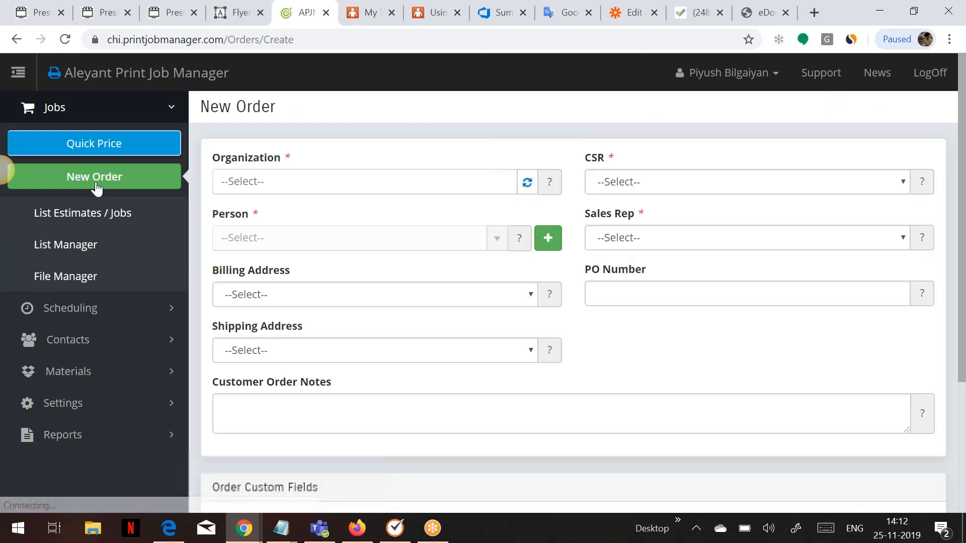
click(528, 185)
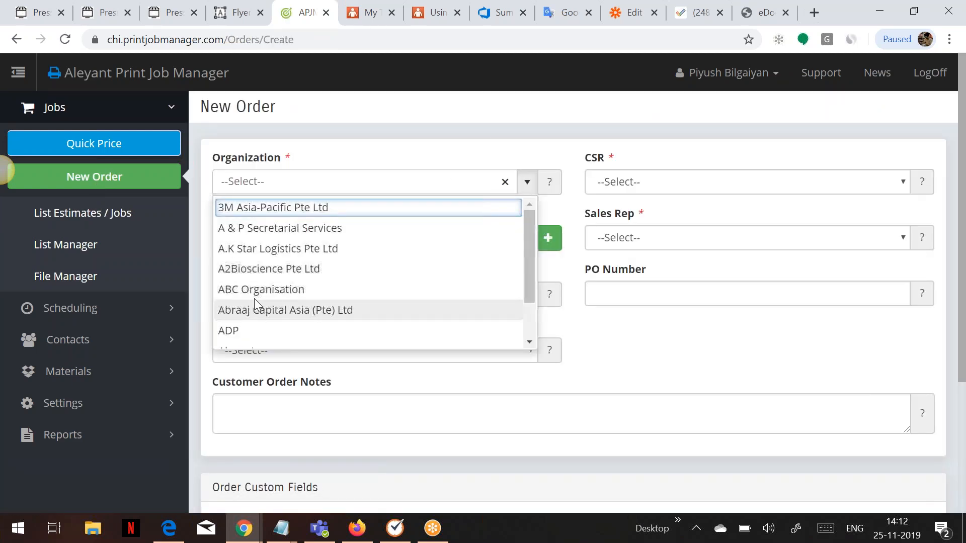
click(255, 290)
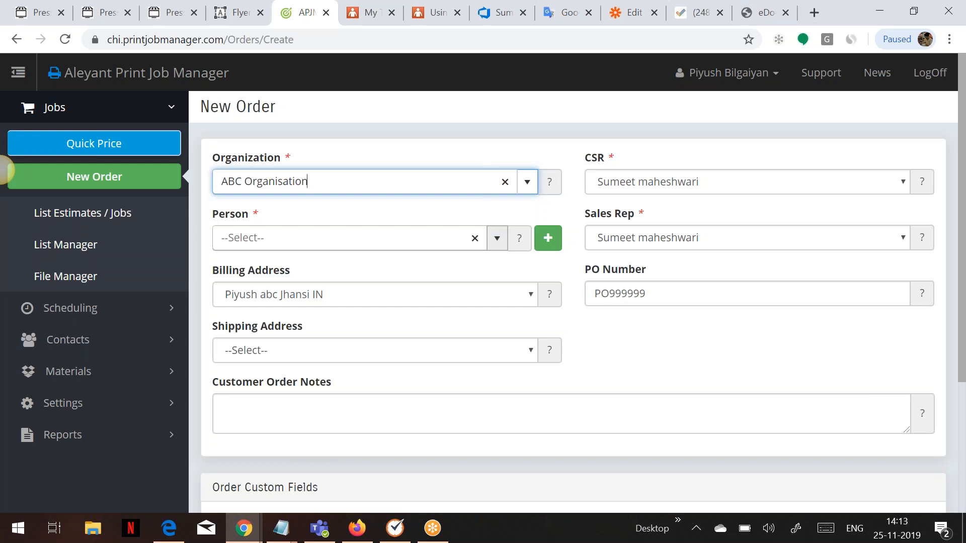
click(497, 238)
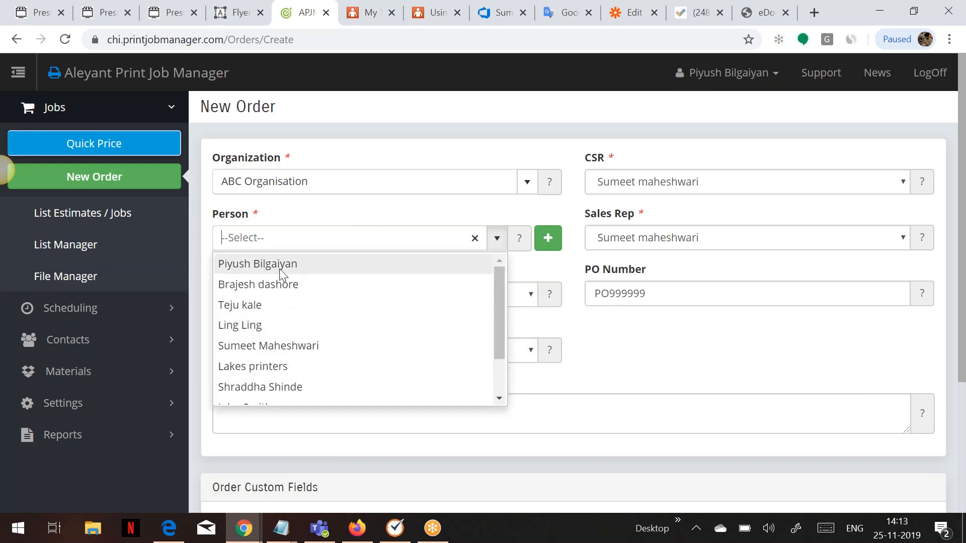
click(281, 266)
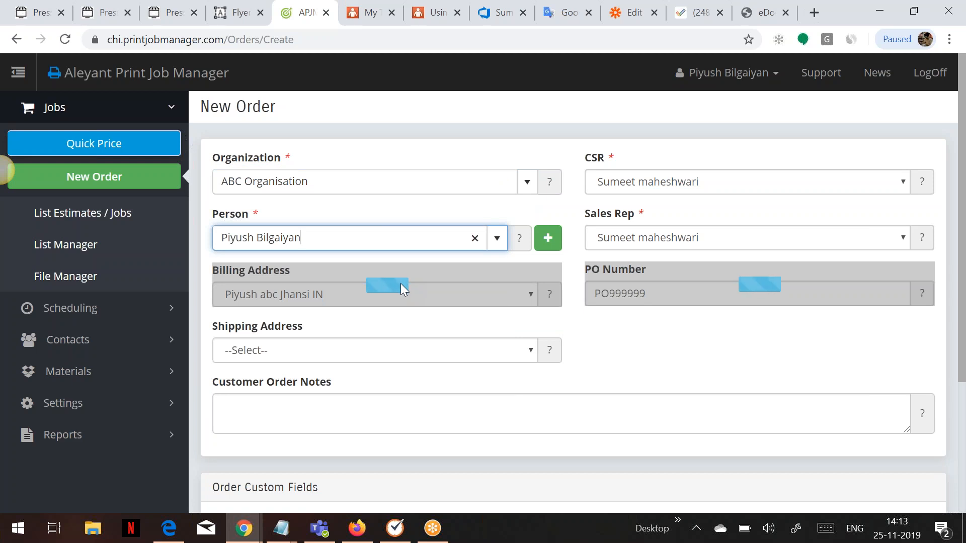
- Save the order and start an estimate from it, naming the estimate XERO Quote
scroll(401, 283, down, 3)
scroll(401, 285, up, 3)
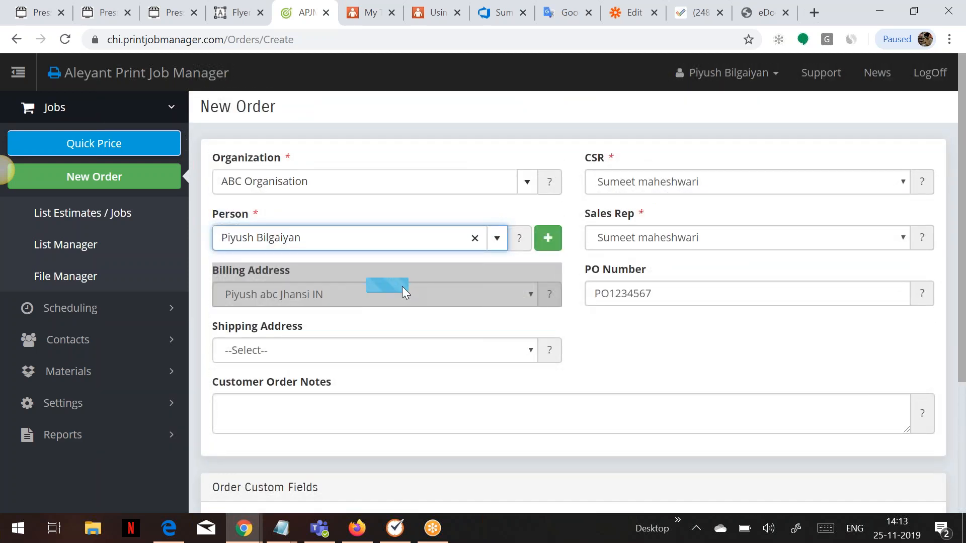
scroll(402, 285, down, 4)
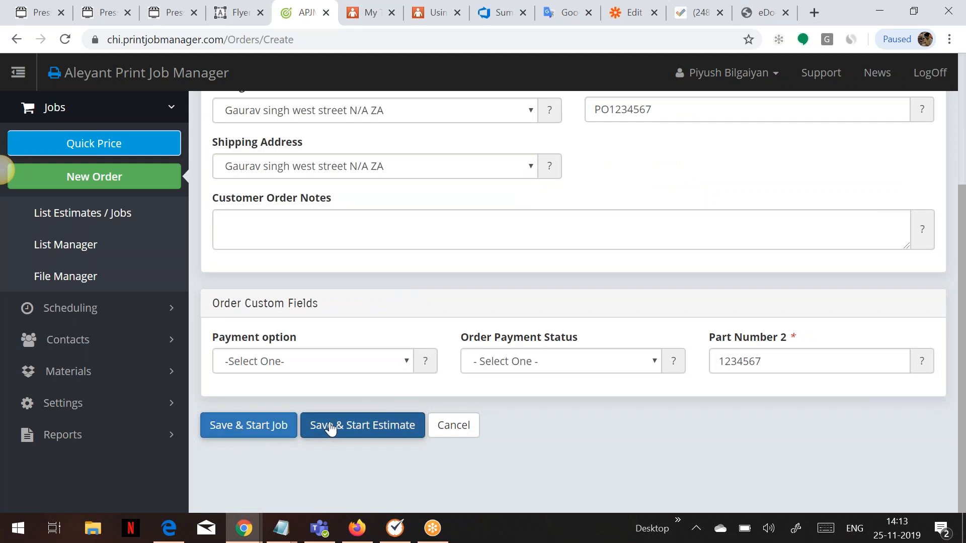
click(372, 427)
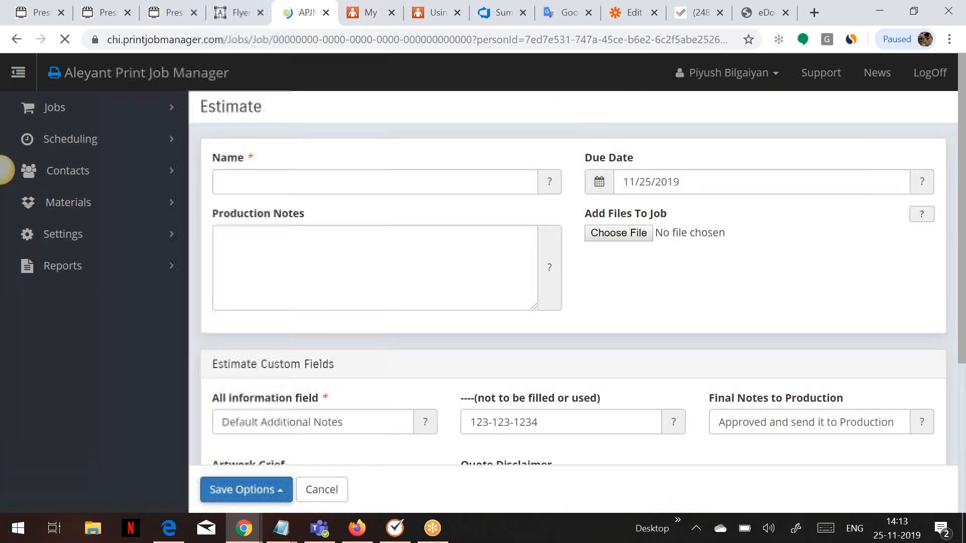
text(XERO Quote)
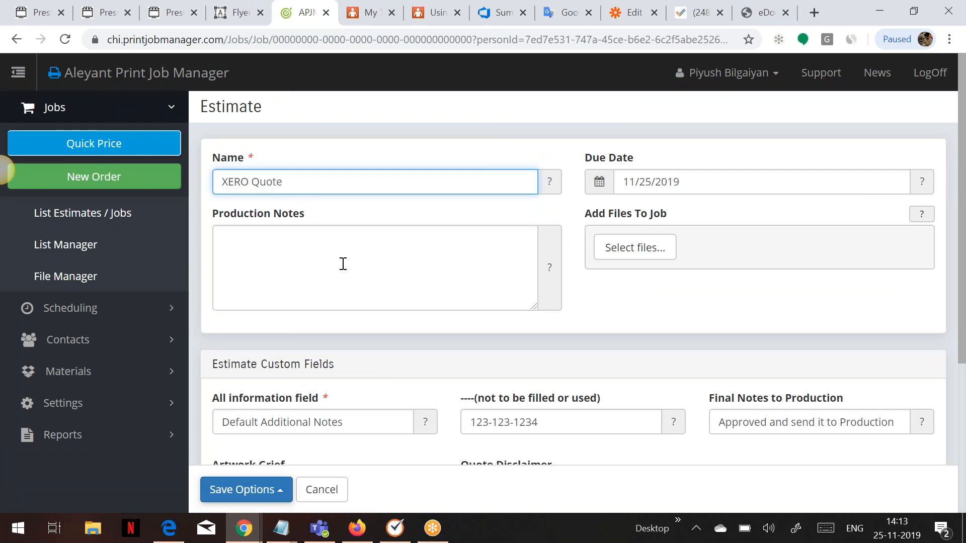
- Set the estimate's product engine type to POS Marketing and choose a product engine of that type
scroll(343, 263, down, 5)
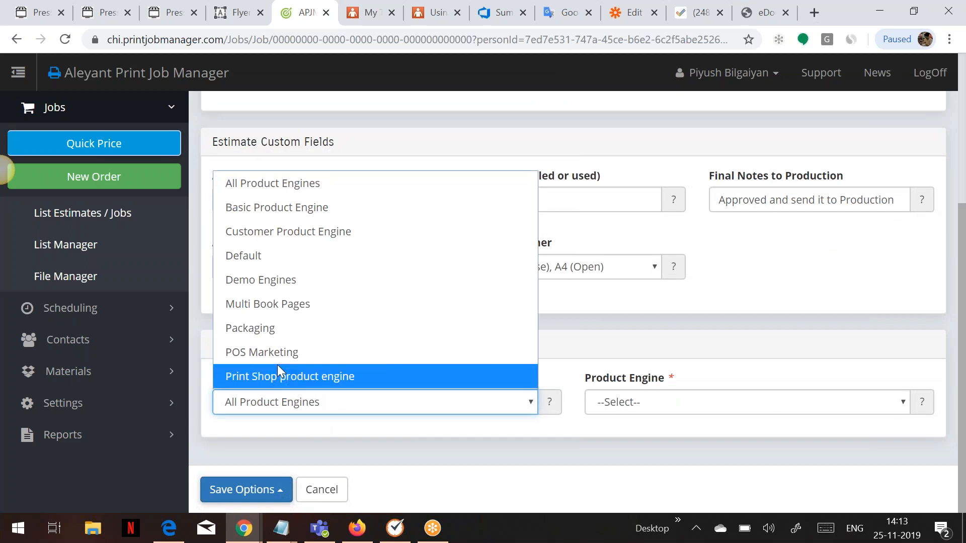
click(272, 353)
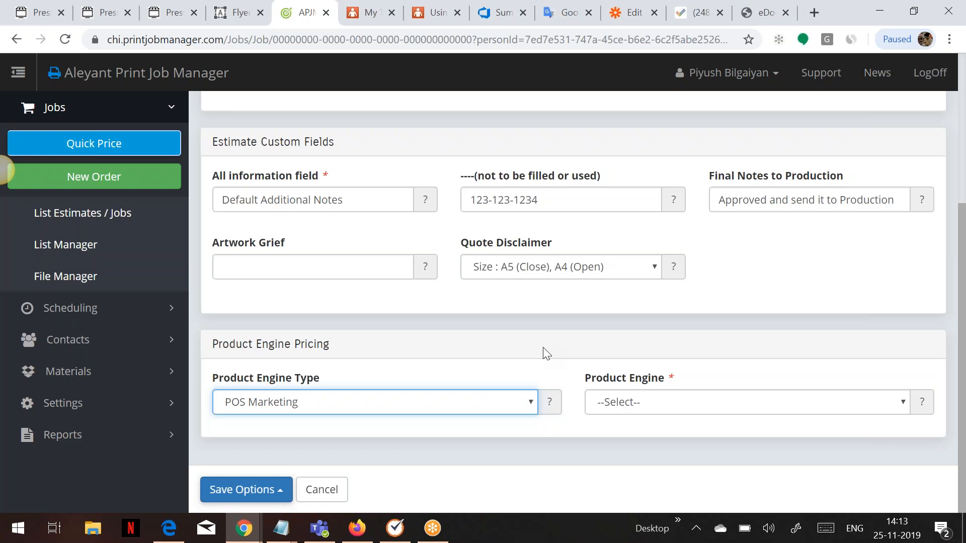
click(612, 401)
click(611, 436)
scroll(440, 305, down, 4)
scroll(440, 305, up, 1)
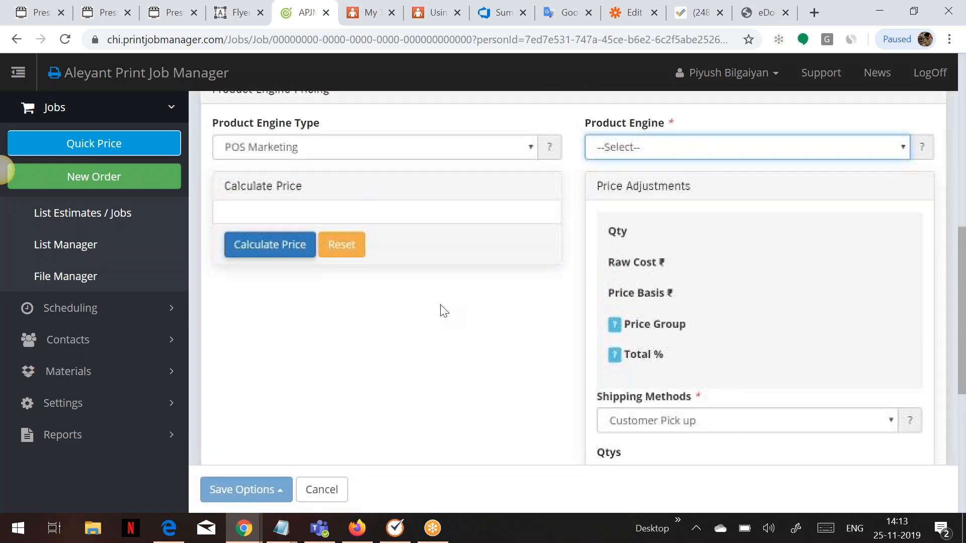
scroll(442, 310, up, 3)
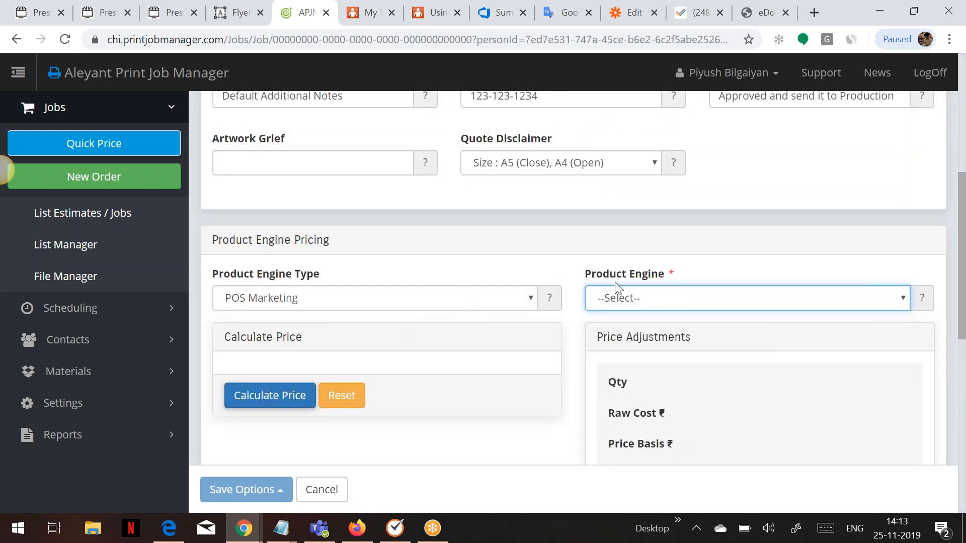
click(660, 300)
click(624, 370)
- Set Plotting to Easy and Outsource Hotstamp to Yes in the estimate's price calculation options
scroll(619, 361, down, 4)
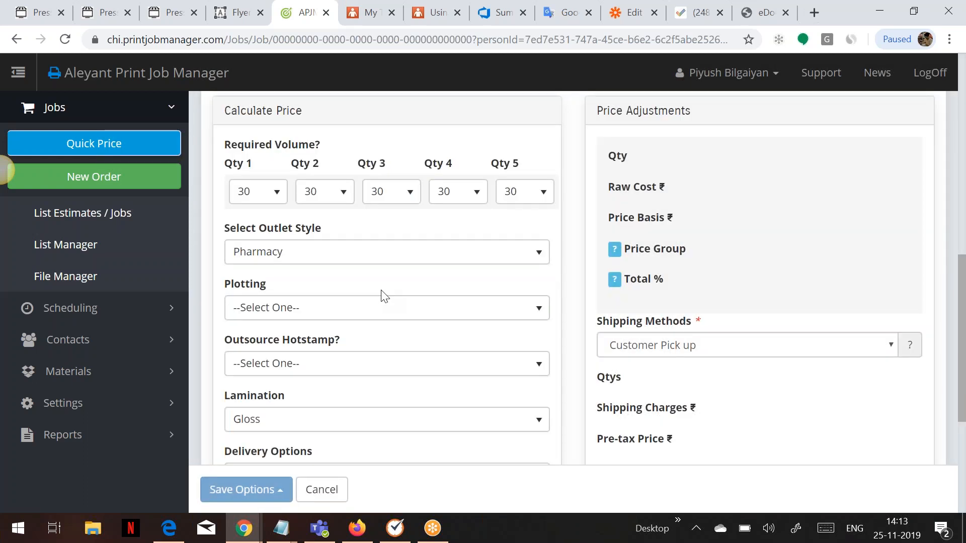
click(296, 317)
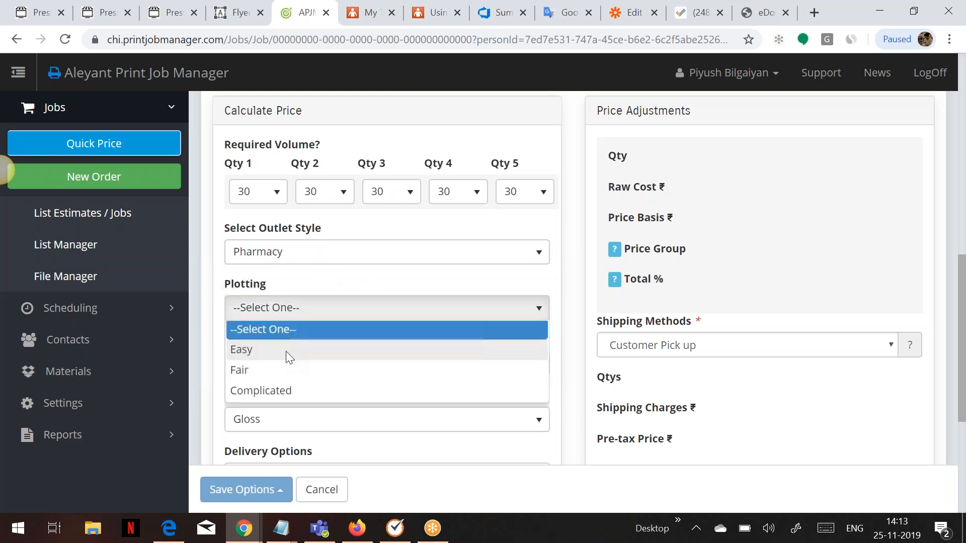
click(286, 350)
click(304, 363)
click(261, 409)
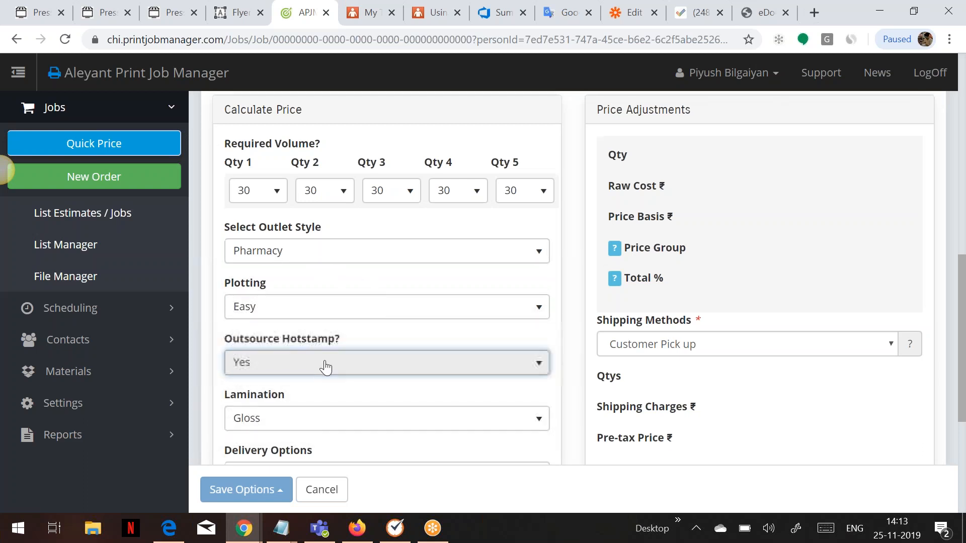
- Set Delivery Options to For Pick up, Outsource Hotstamp to No and Plotting to Fair in the estimate's price calculation
scroll(273, 322, down, 3)
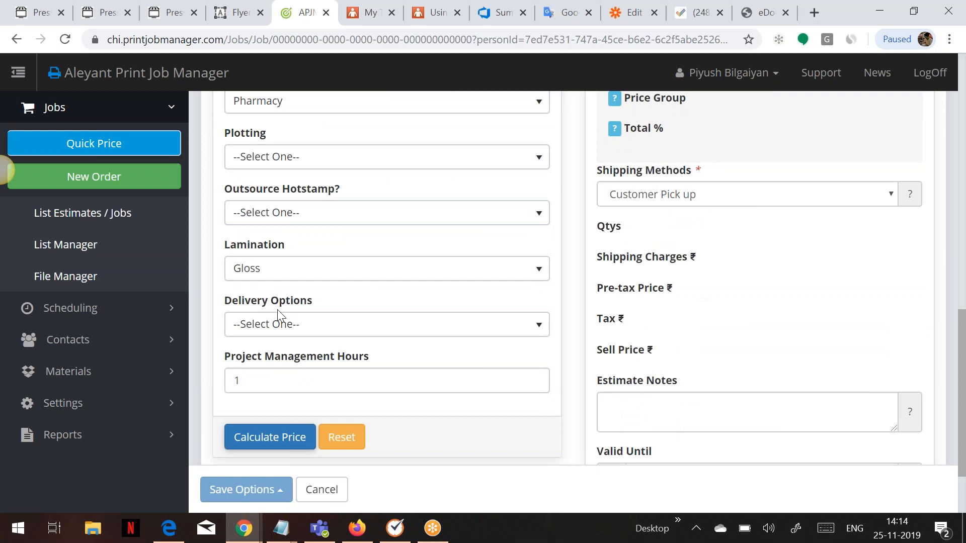
click(275, 323)
click(271, 369)
click(412, 210)
click(272, 278)
click(282, 157)
click(264, 225)
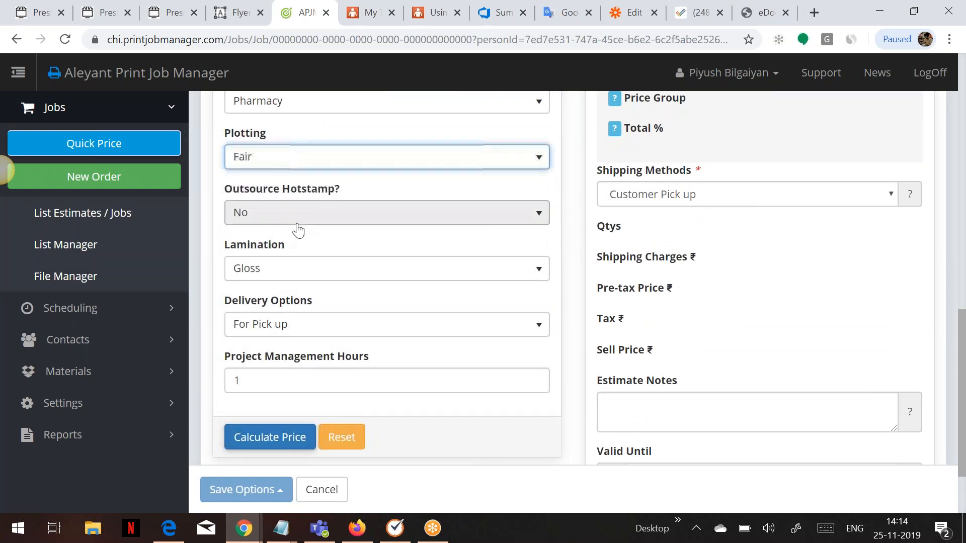
- Calculate the estimate's price from the chosen options and review the pre-tax, tax and sell prices
scroll(299, 229, up, 3)
scroll(299, 229, down, 5)
click(293, 358)
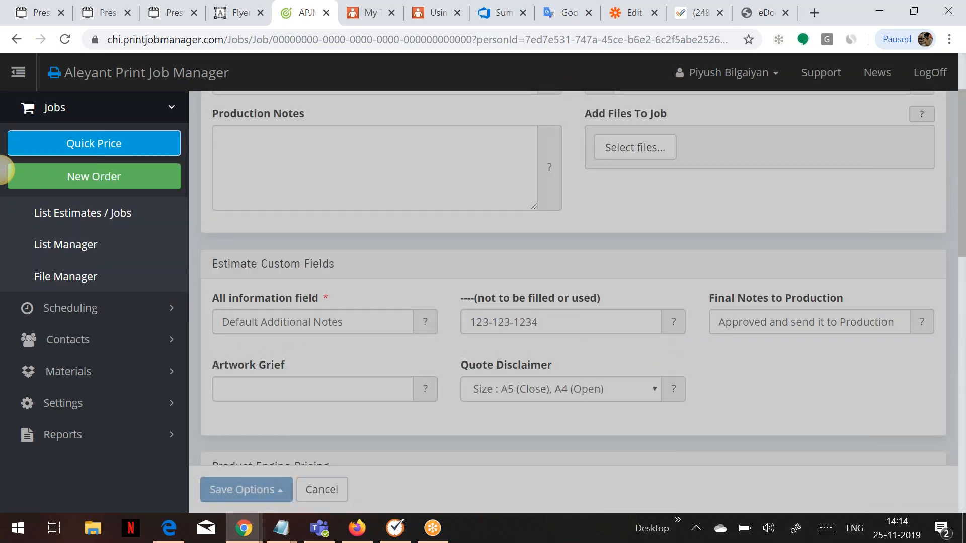
scroll(362, 302, down, 15)
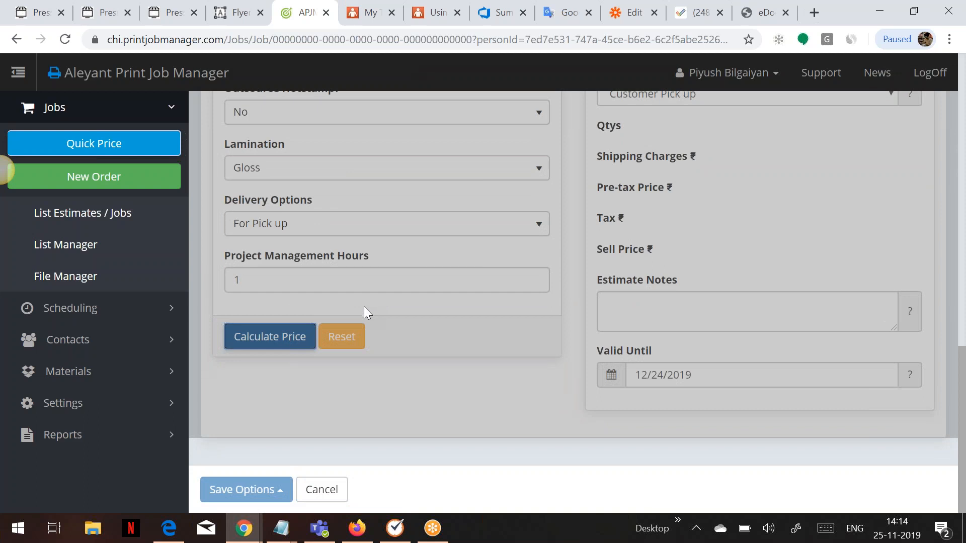
scroll(363, 306, up, 11)
scroll(364, 308, down, 4)
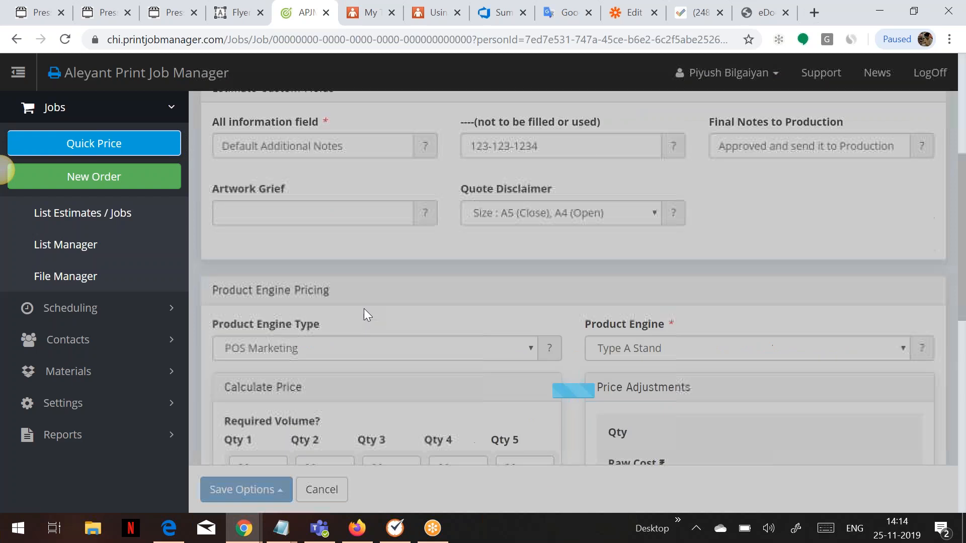
scroll(363, 309, down, 2)
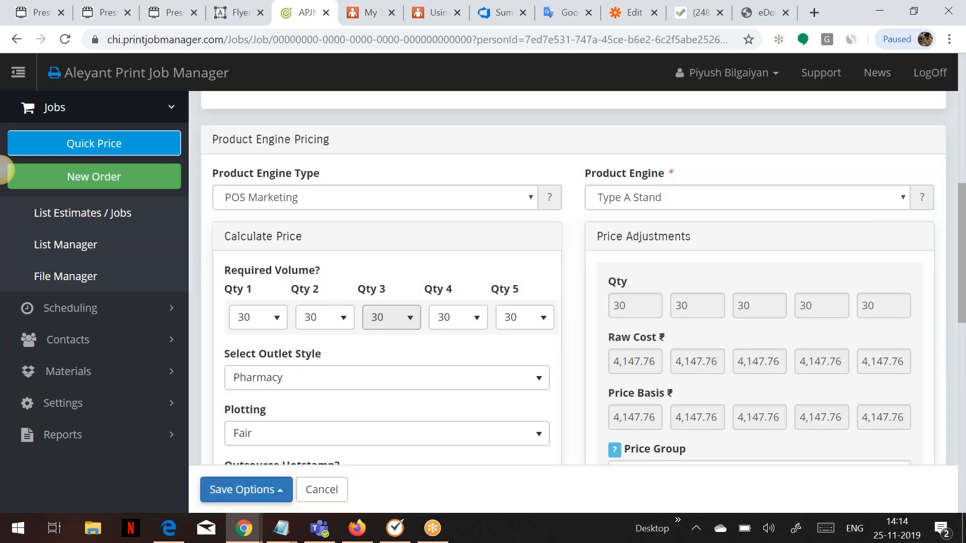
scroll(349, 328, down, 9)
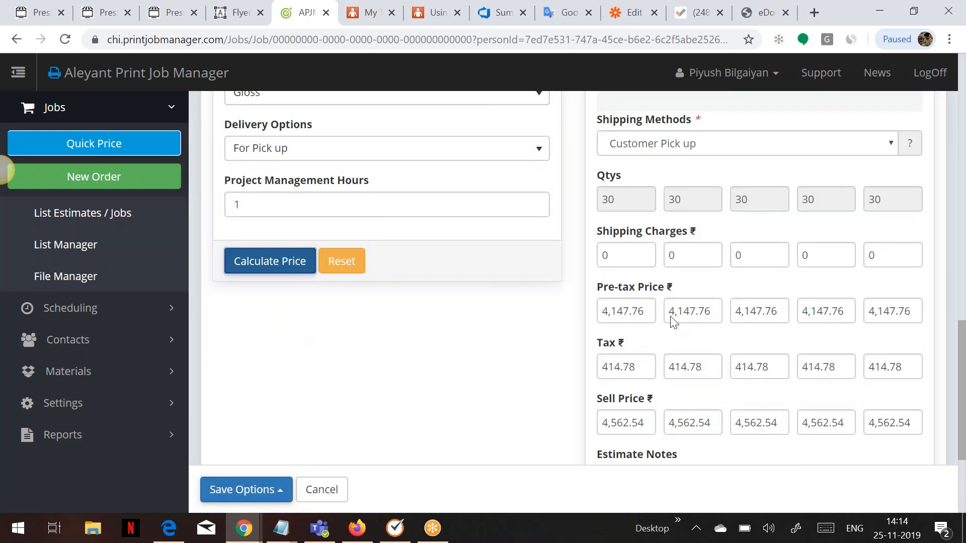
scroll(646, 273, down, 3)
scroll(604, 236, up, 2)
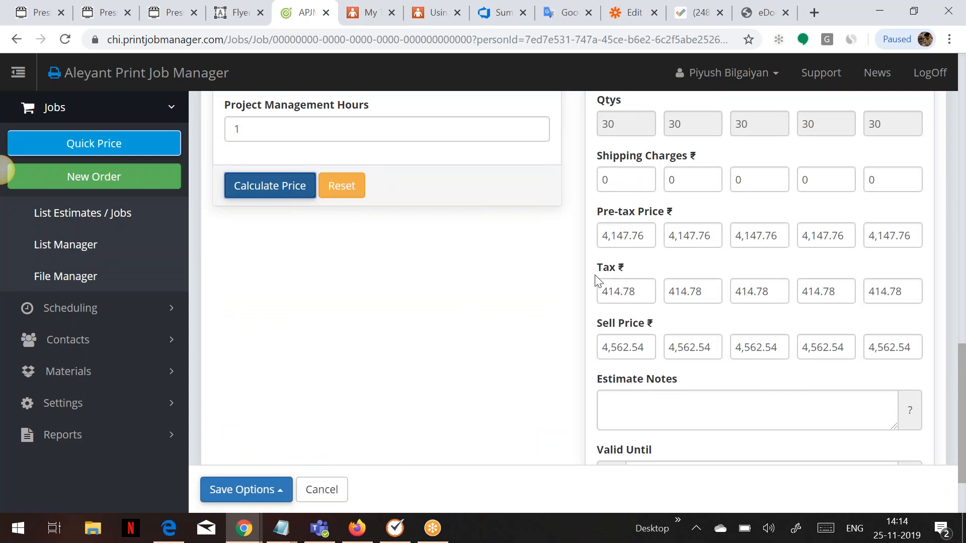
- Save the XERO Quote estimate and send it to the contact for approval
click(223, 489)
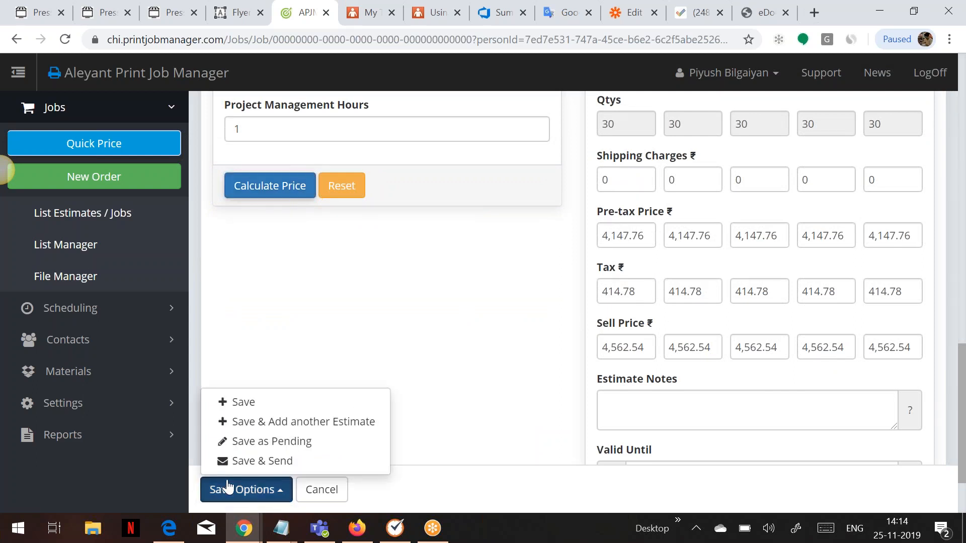
click(305, 440)
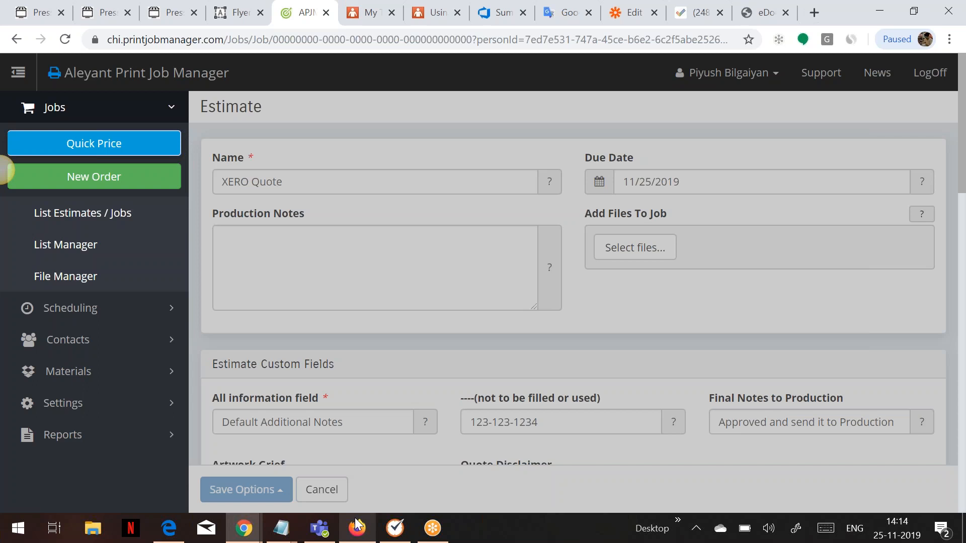
mouse_move(355, 520)
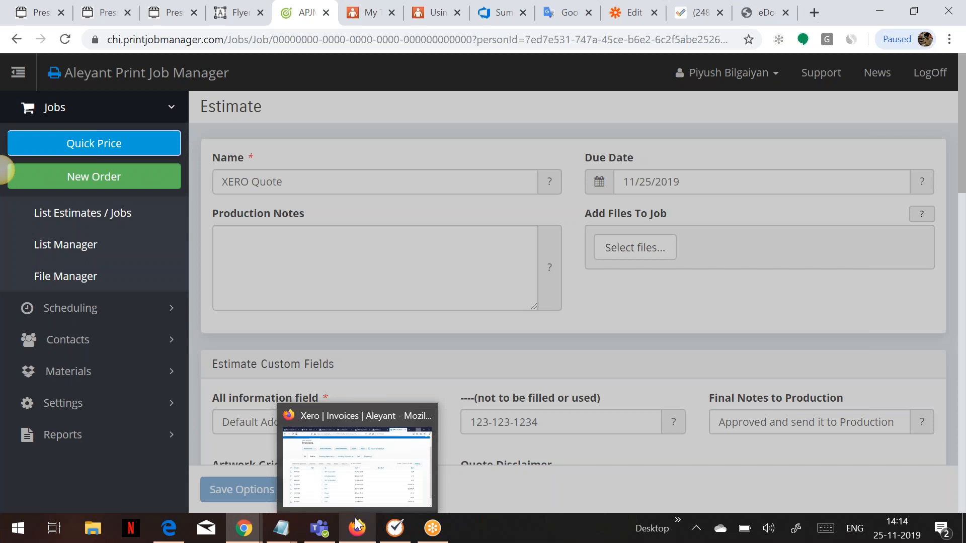
key(XF86AudioRaiseVolume)
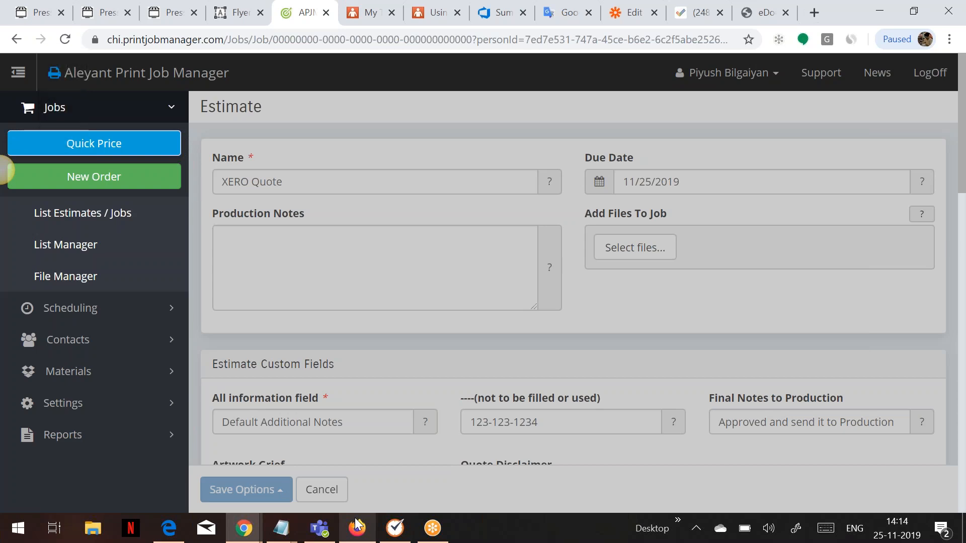
scroll(428, 308, down, 15)
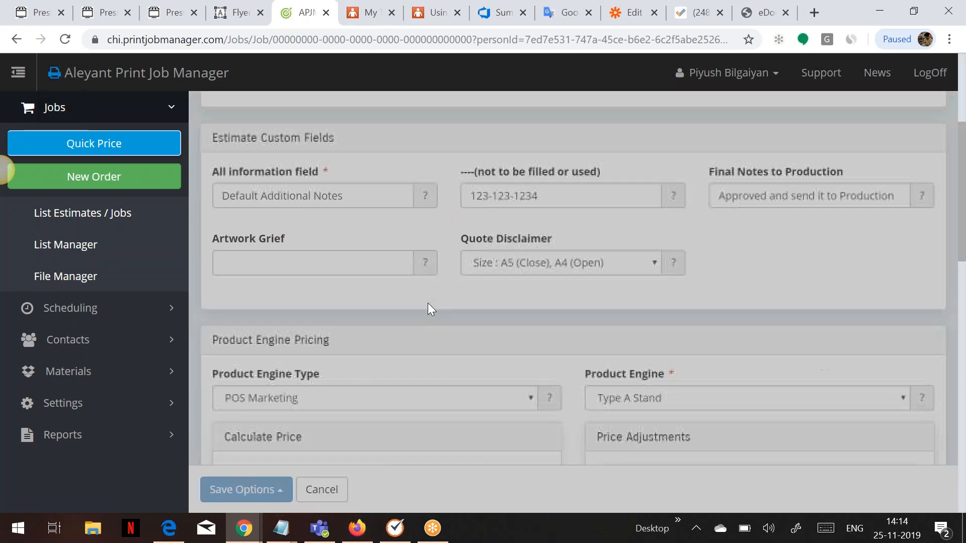
scroll(429, 308, up, 2)
scroll(428, 308, down, 7)
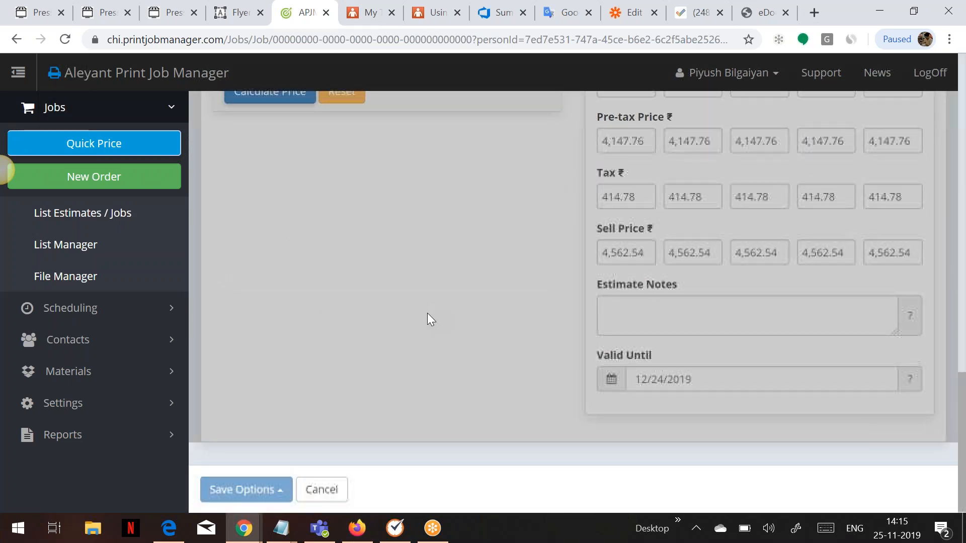
scroll(427, 313, up, 10)
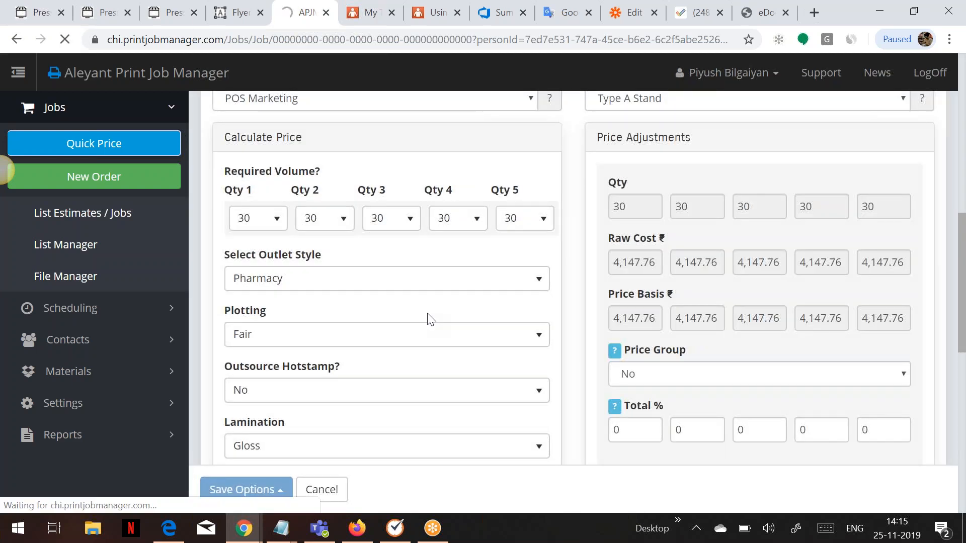
scroll(430, 318, up, 10)
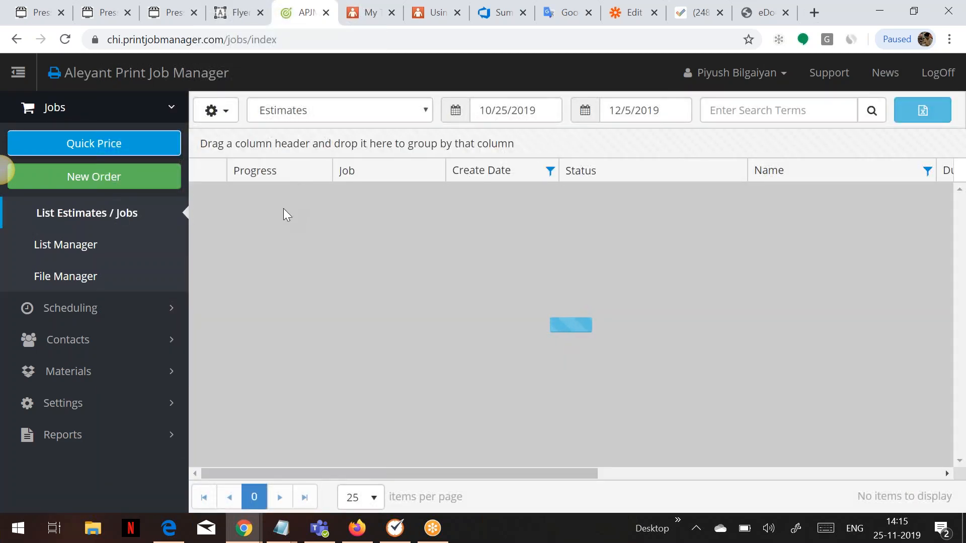
- Switch to the Outlook inbox in Firefox, open the quotation approval email for XERO Quote and view the quotation
click(361, 522)
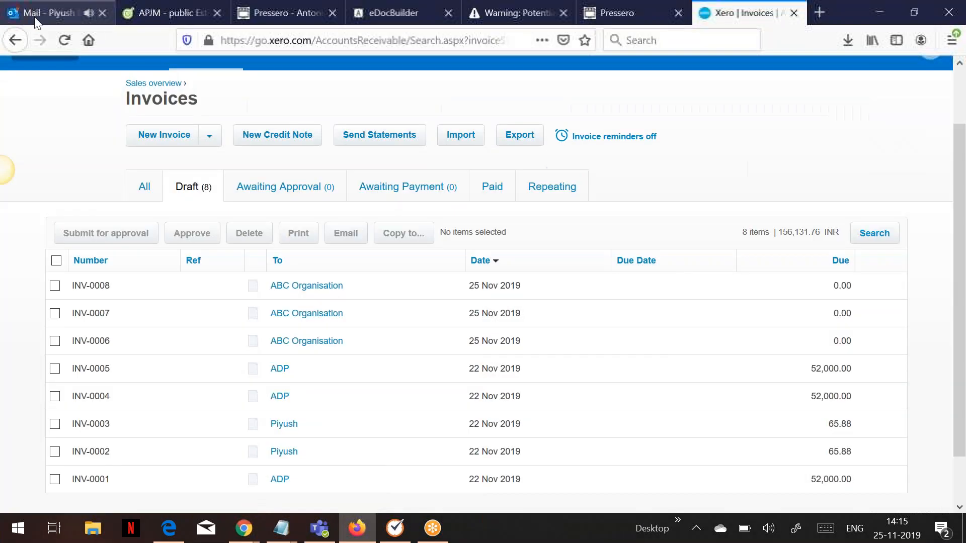
click(33, 17)
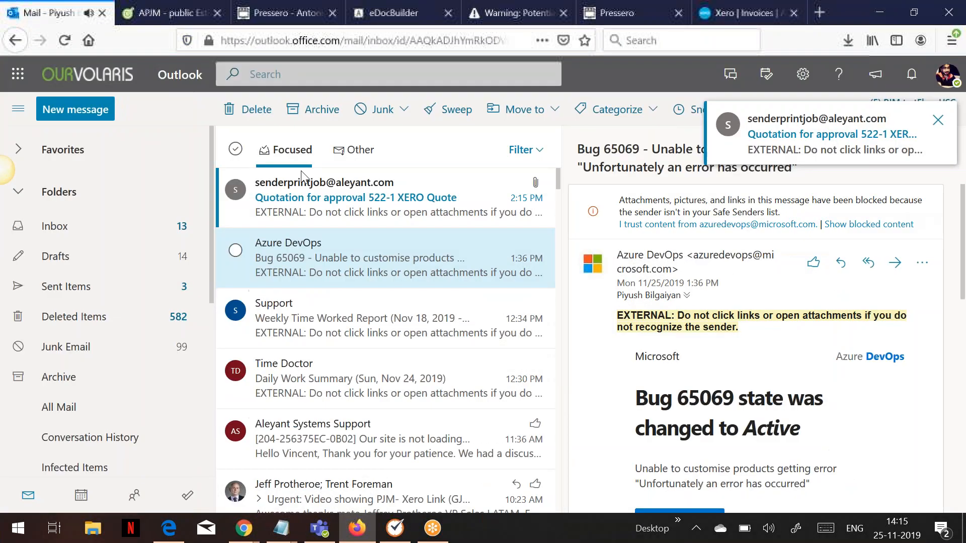
click(389, 216)
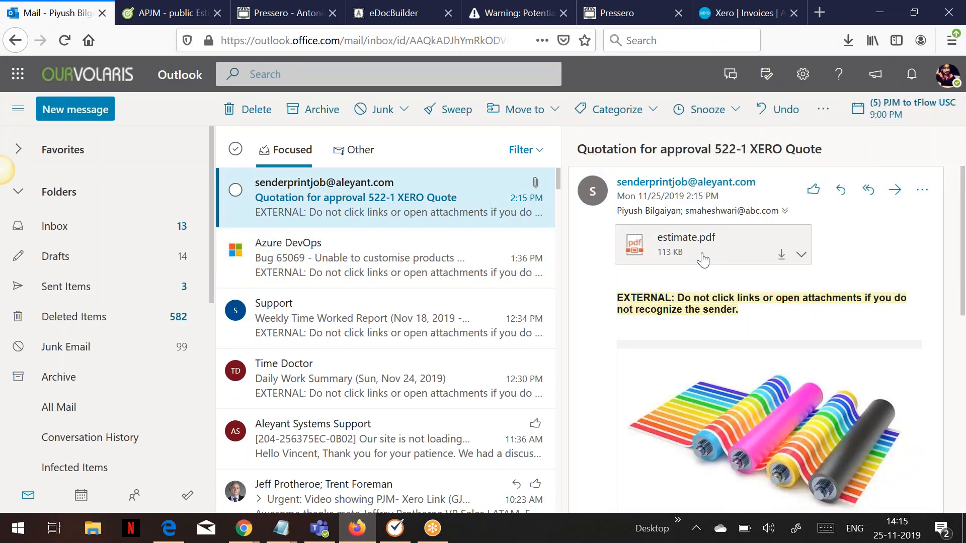
scroll(718, 360, down, 5)
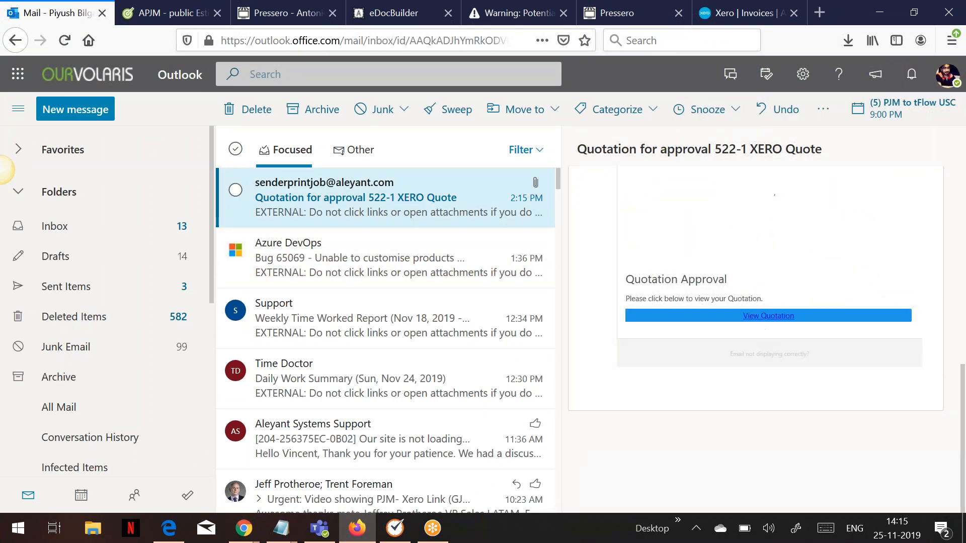
click(768, 315)
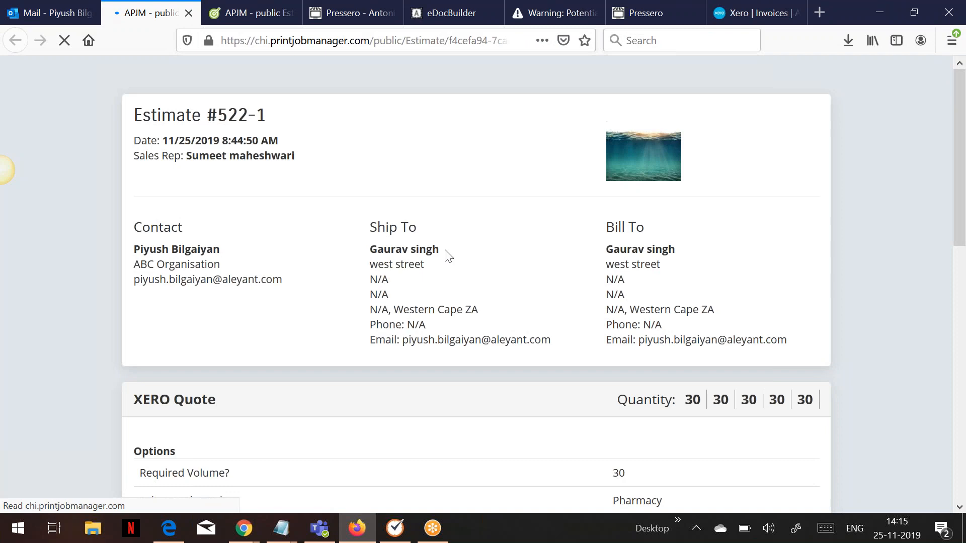
- Accept the first quantity of 30 in the quotation and submit the order
scroll(350, 213, down, 2)
scroll(351, 214, down, 10)
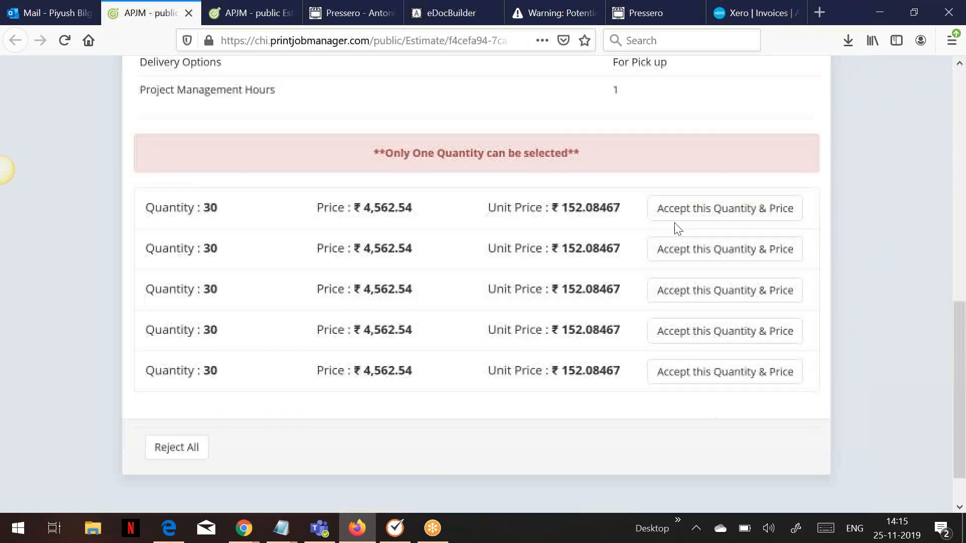
click(651, 216)
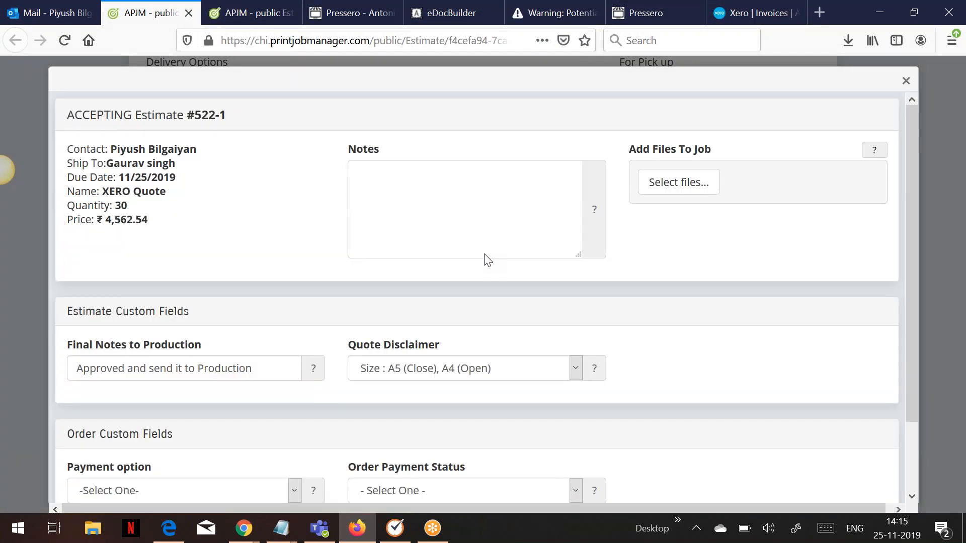
scroll(201, 369, down, 3)
click(113, 473)
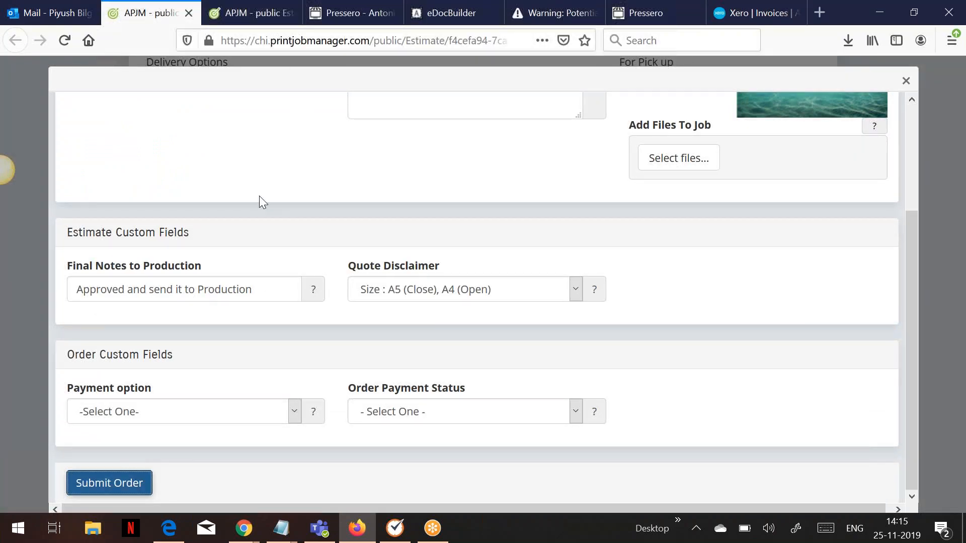
scroll(259, 195, up, 2)
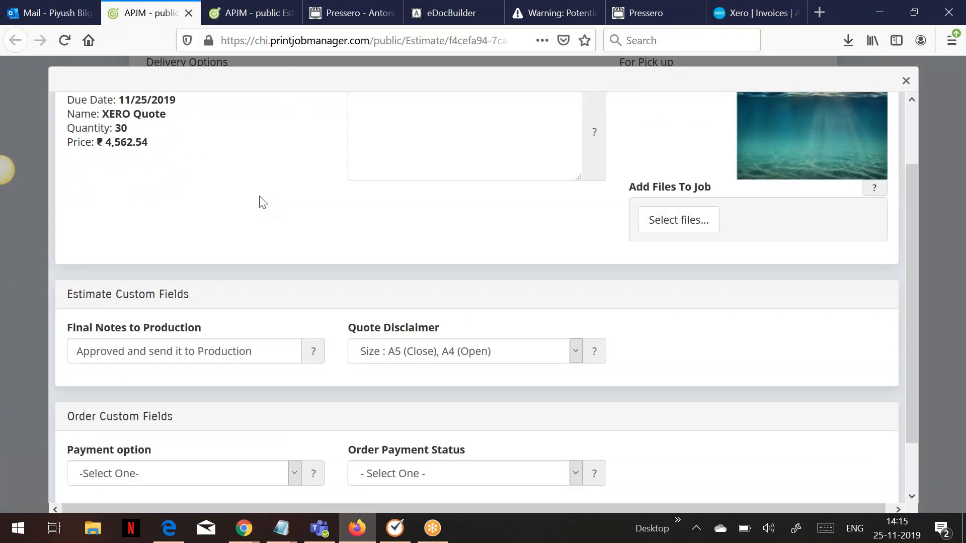
scroll(260, 206, up, 3)
scroll(259, 280, up, 1)
scroll(274, 283, down, 10)
scroll(263, 275, up, 10)
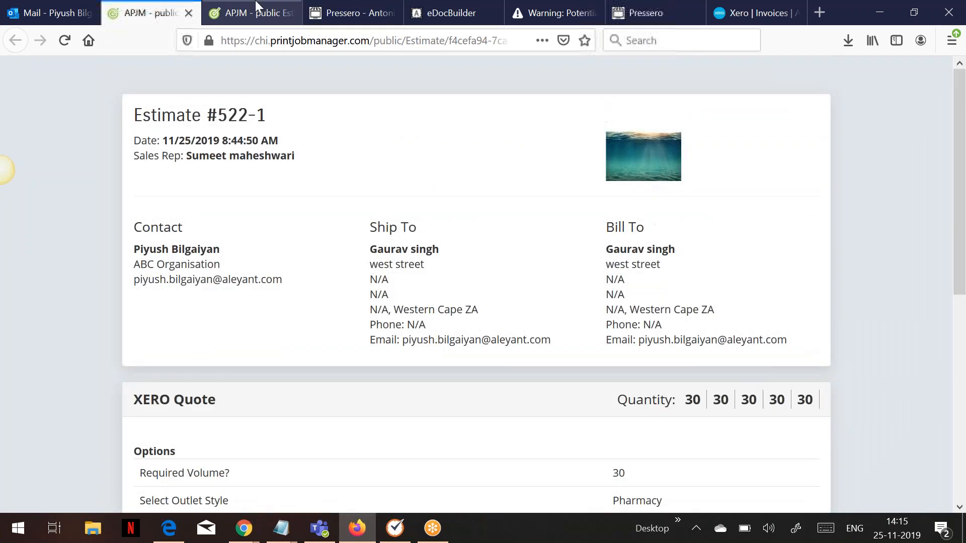
- Close the quotation page and open the order acknowledgement email in the Outlook inbox
click(257, 13)
click(289, 12)
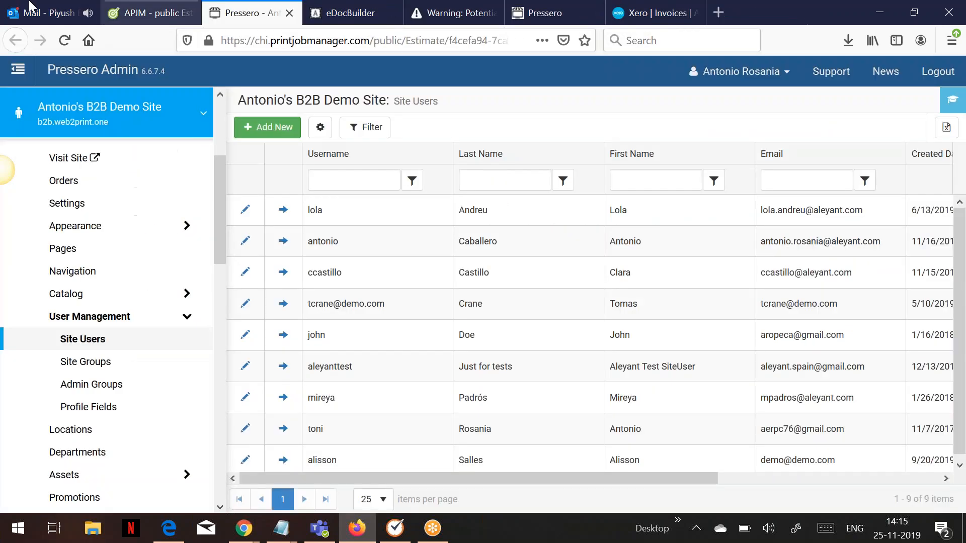
click(154, 14)
click(48, 13)
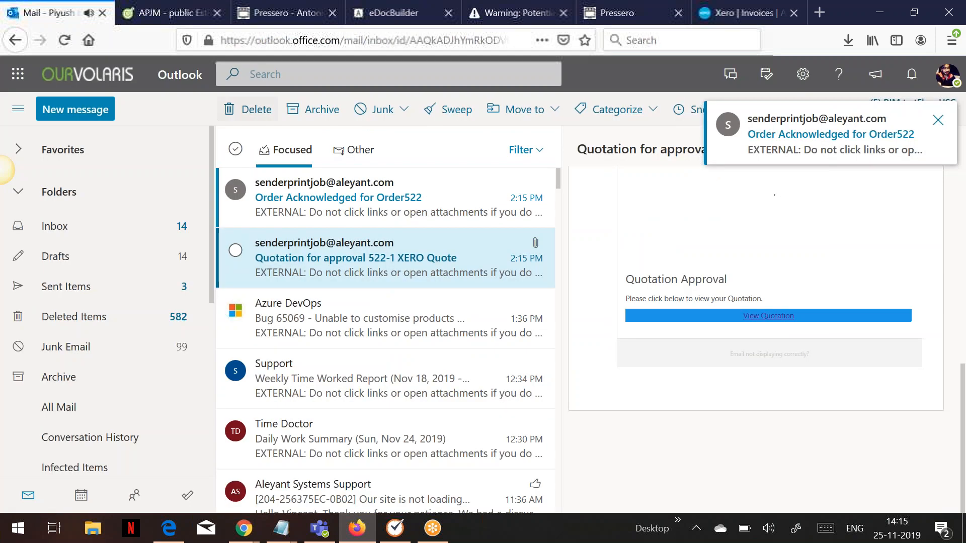
click(337, 195)
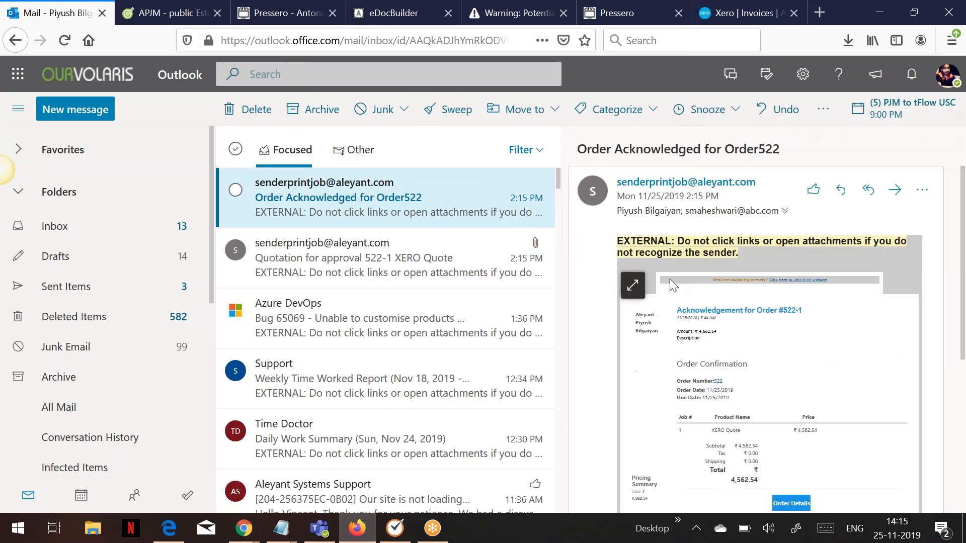
- Switch to Xero, refresh the draft invoices and open the newest one for ABC Organisation
click(757, 11)
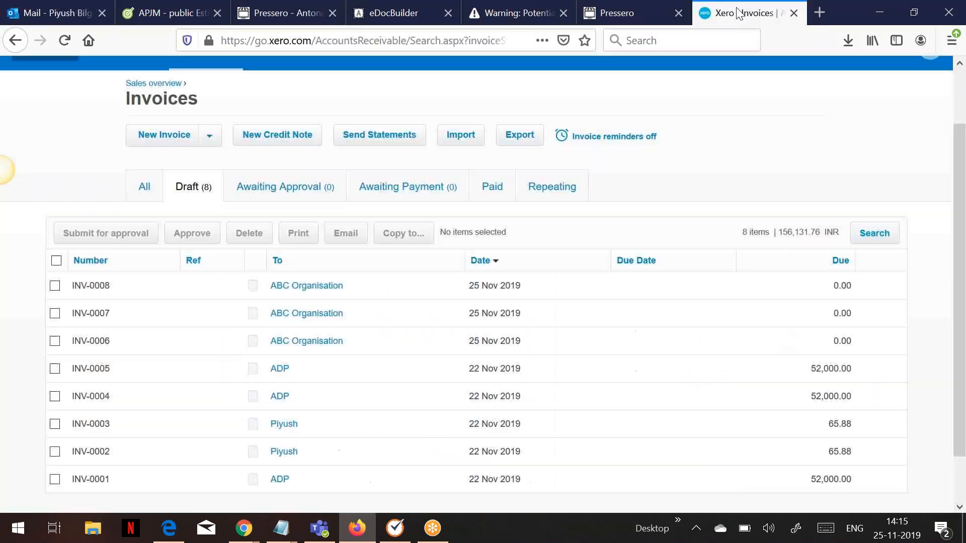
click(64, 40)
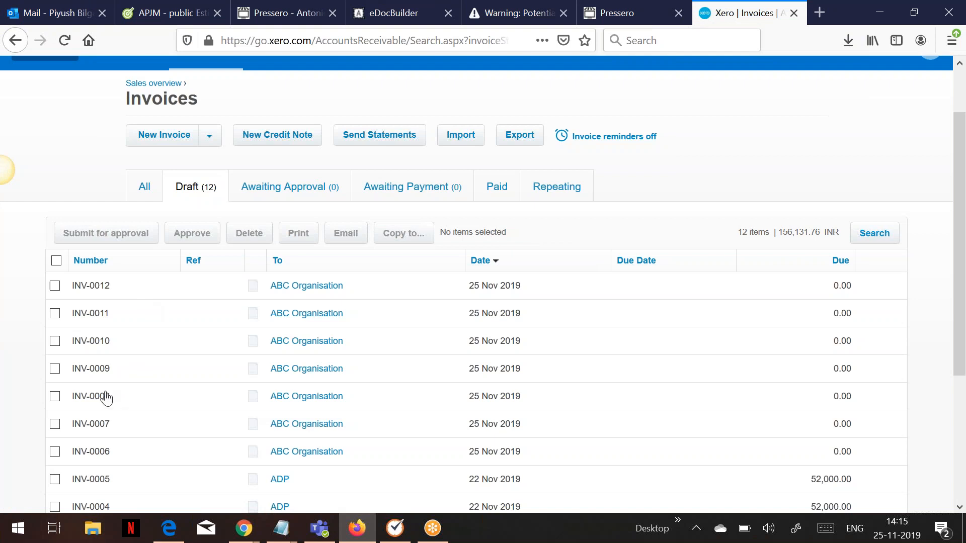
click(85, 293)
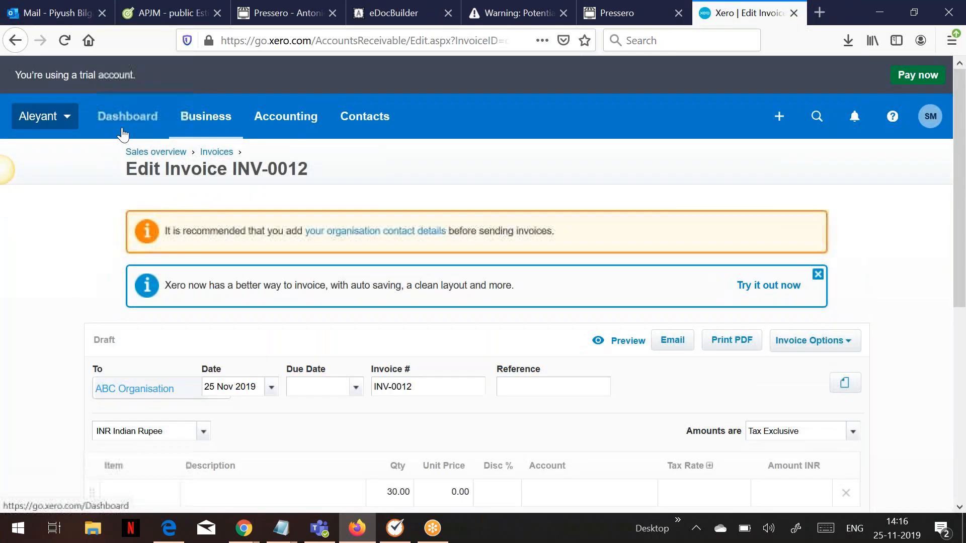
- Leave the invoice and open the Xero dashboard to check the invoices owed
click(121, 130)
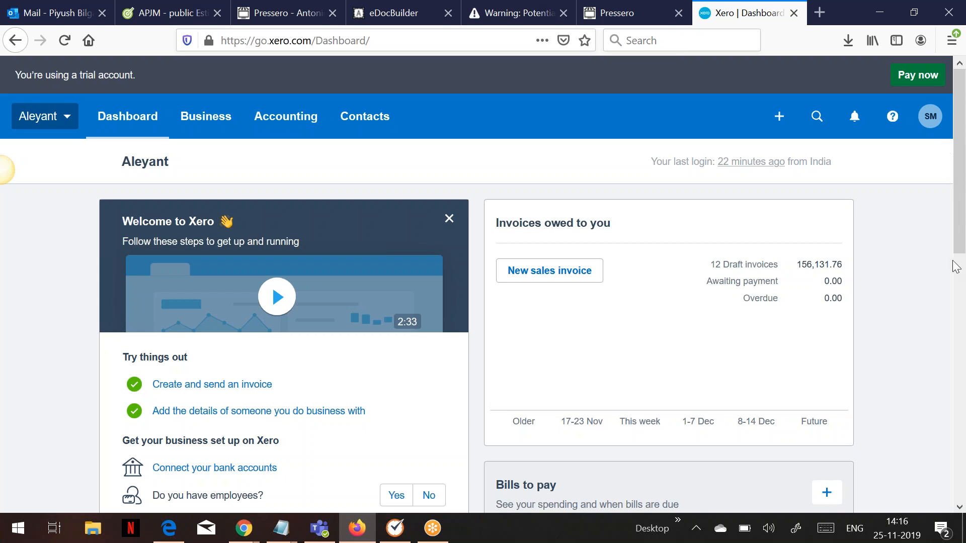
click(945, 293)
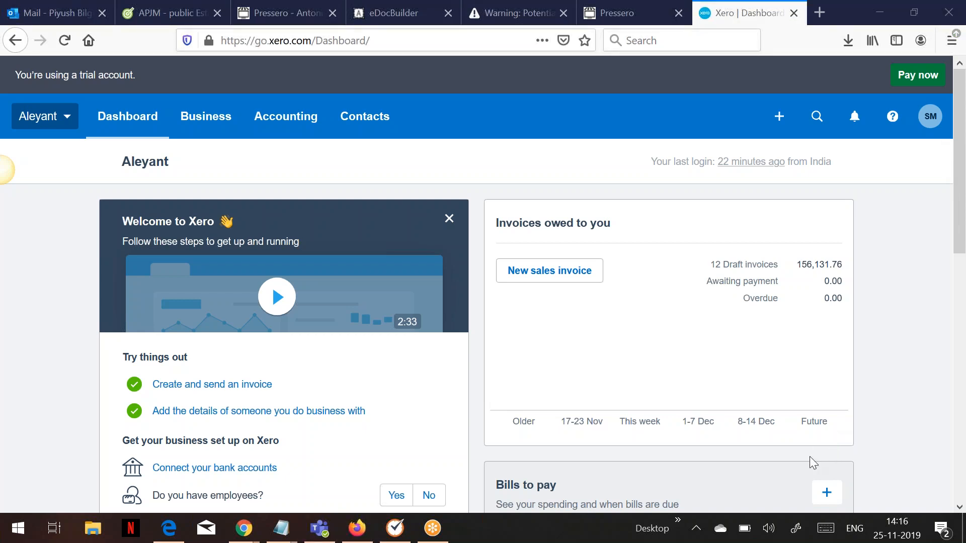